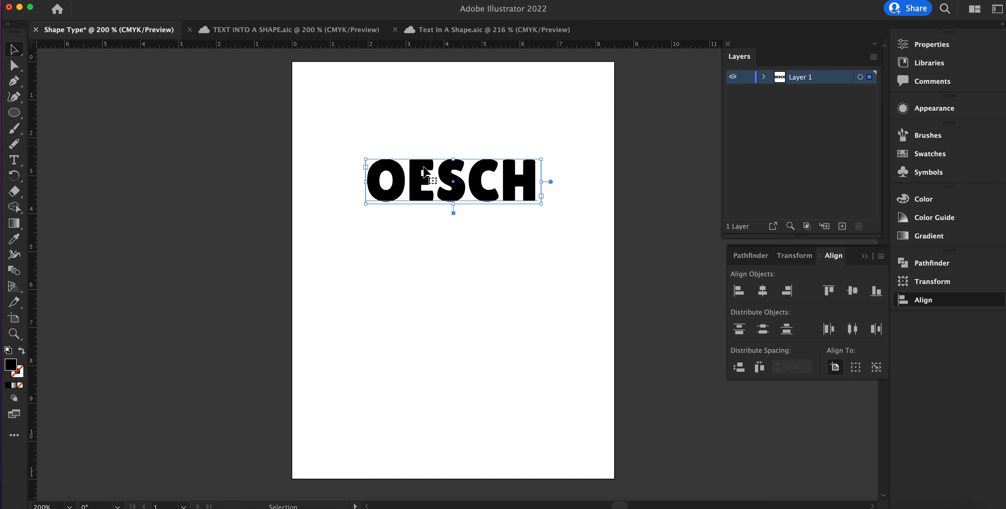
# Step: Start an envelope warp on the artboard text, previewing the Arc and Arc Lower styles before choosing Fish
pyautogui.click(125, 0)
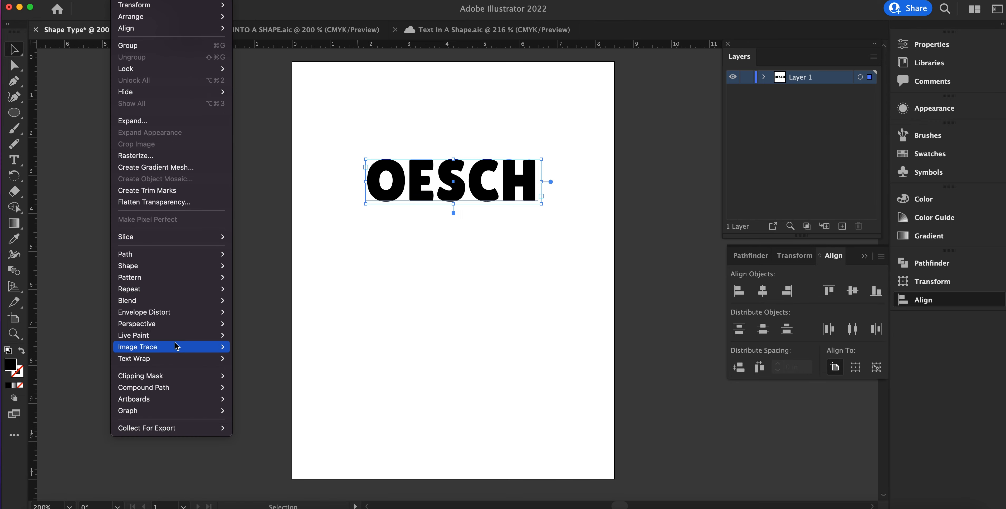
pyautogui.moveTo(172, 314)
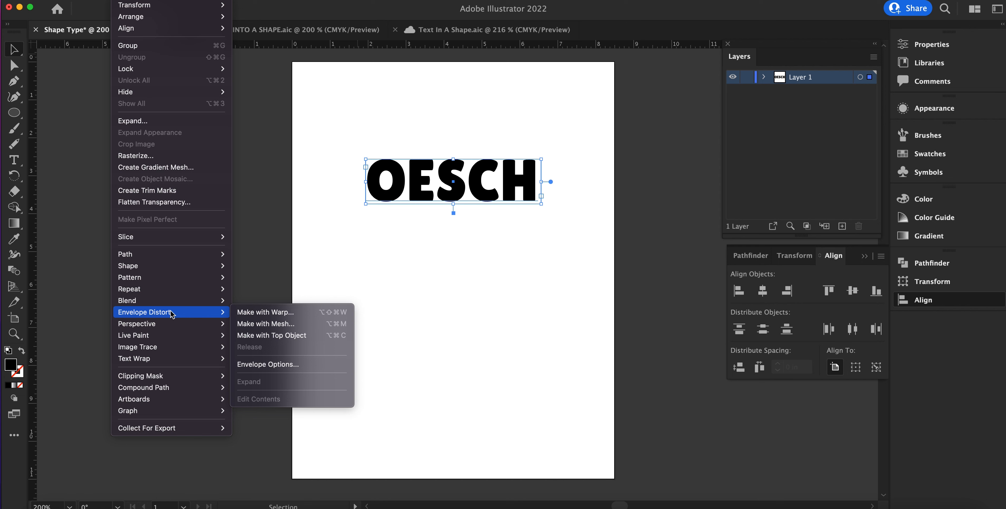
pyautogui.click(269, 315)
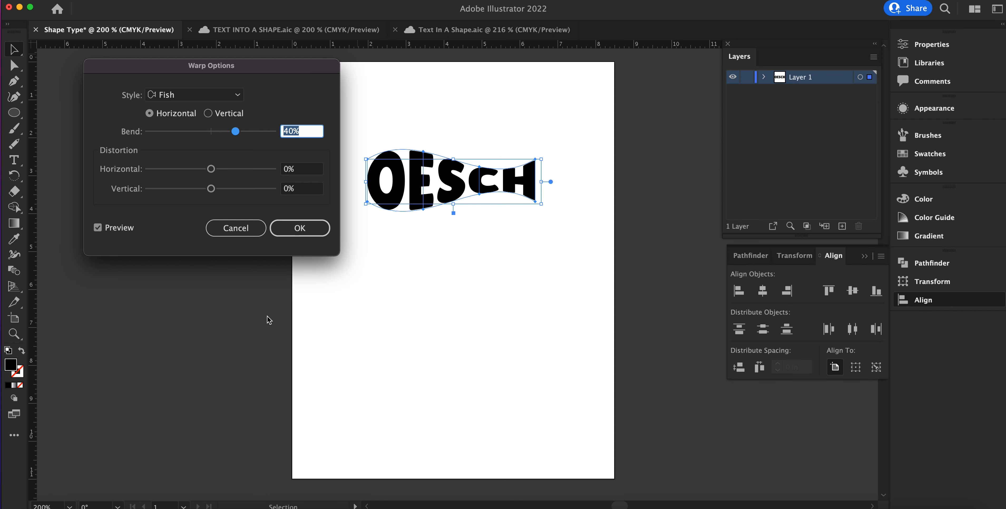
pyautogui.click(238, 94)
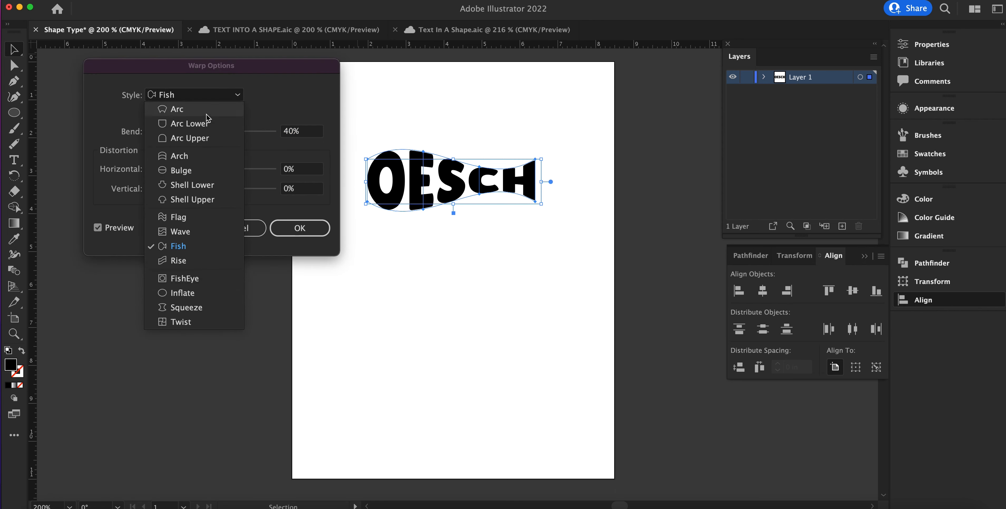
pyautogui.click(206, 113)
pyautogui.click(235, 94)
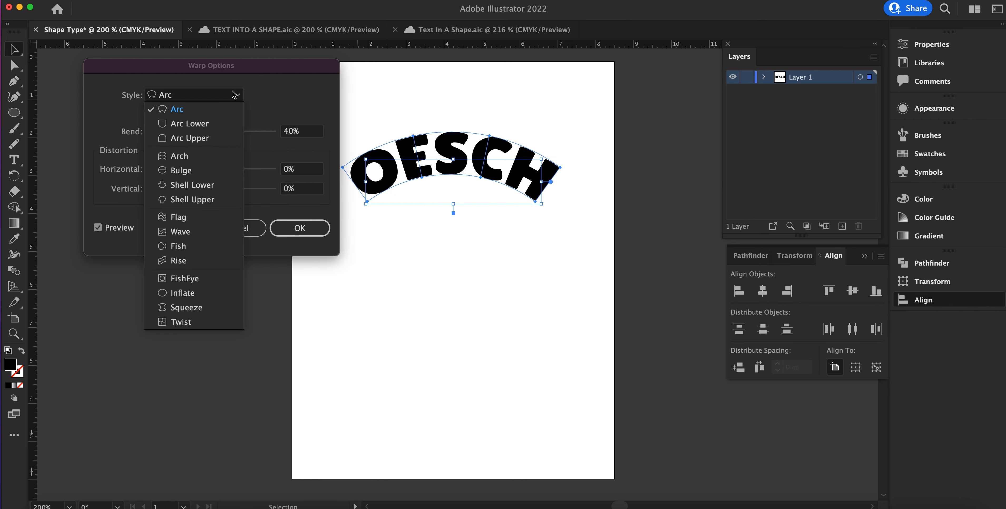
pyautogui.click(216, 124)
pyautogui.click(220, 97)
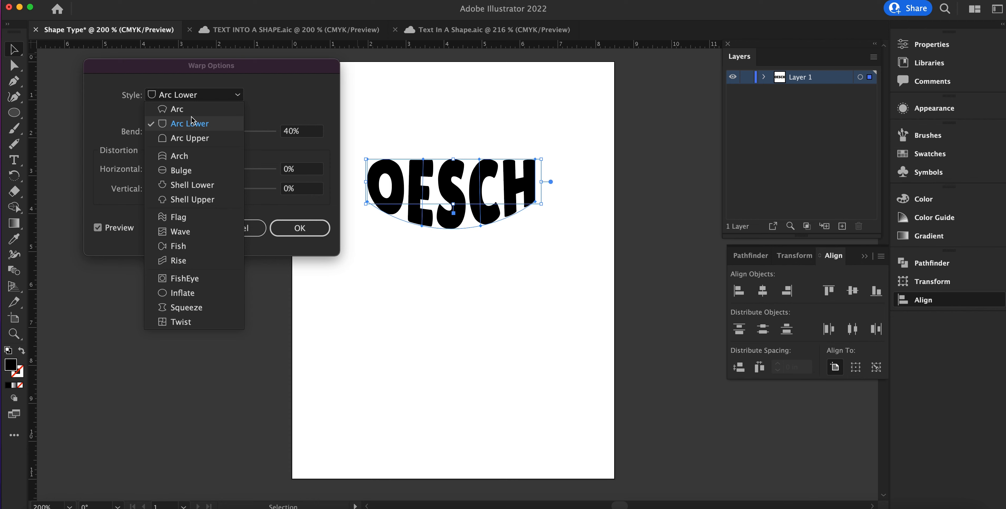
pyautogui.click(200, 249)
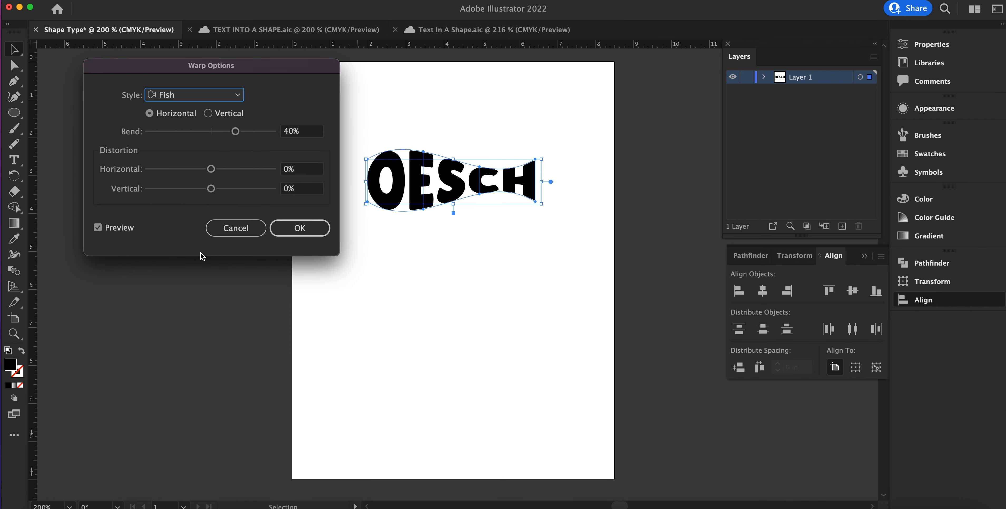
# Step: Preview the vertical orientation, then apply the Fish warp horizontally with 58% bend and 1% horizontal distortion
pyautogui.moveTo(252, 66); pyautogui.dragTo(222, 119)
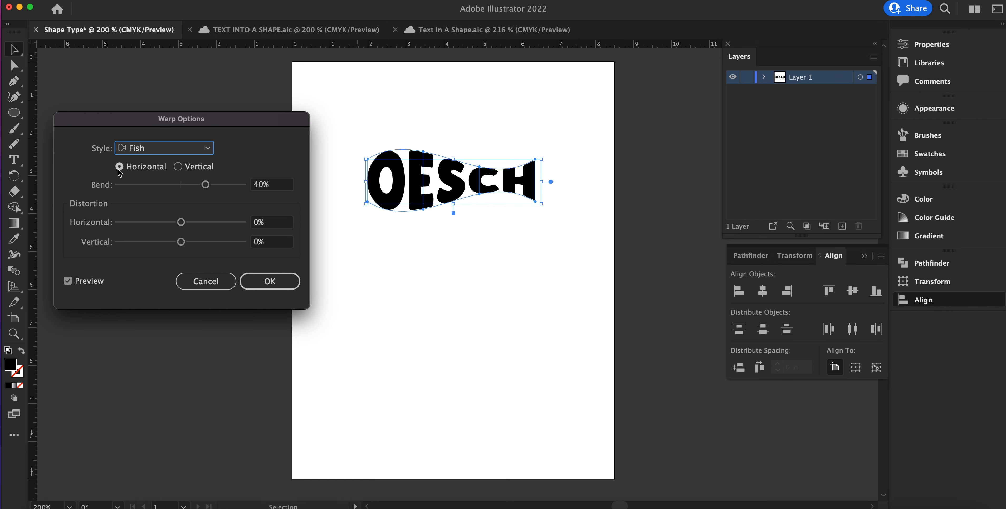
pyautogui.click(178, 167)
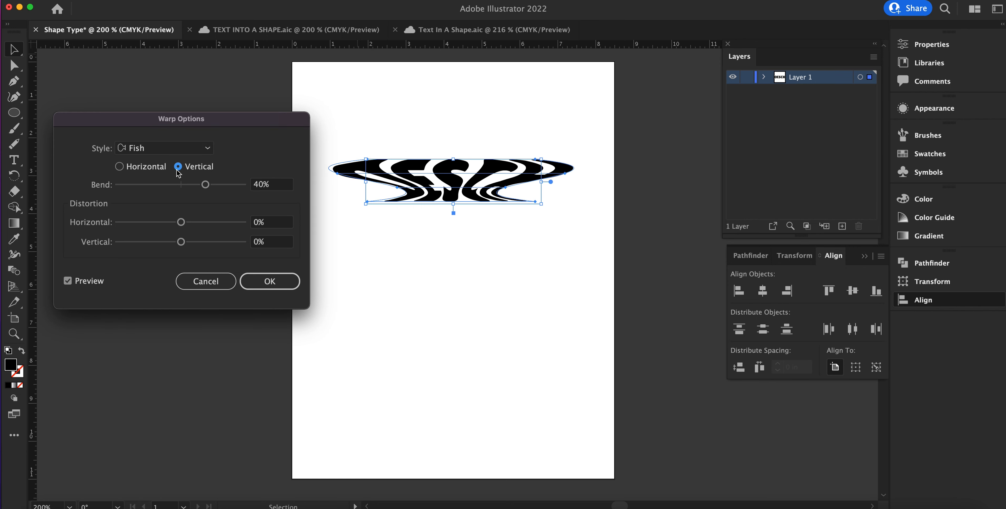
pyautogui.click(119, 166)
pyautogui.moveTo(205, 185)
pyautogui.mouseDown()
pyautogui.moveTo(187, 189)
pyautogui.moveTo(214, 190)
pyautogui.mouseUp()
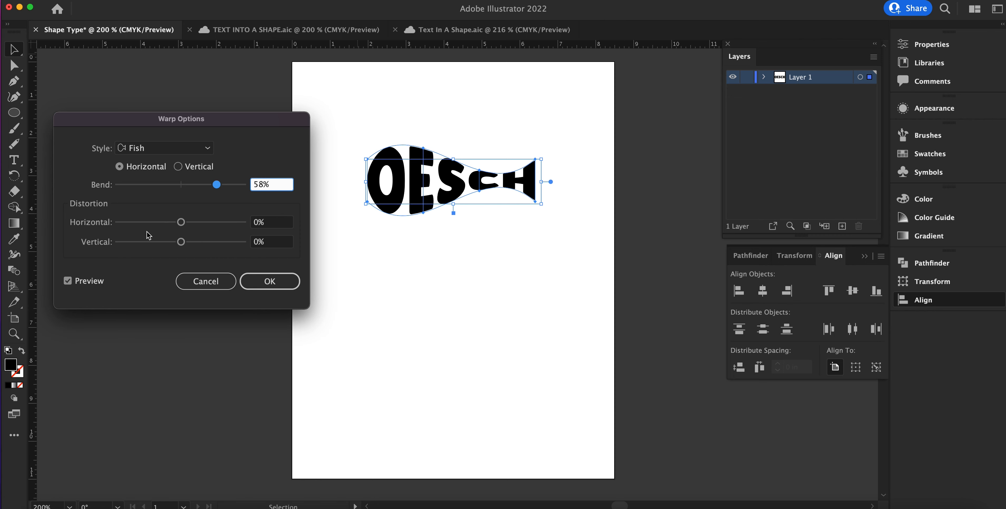
pyautogui.moveTo(180, 223)
pyautogui.mouseDown()
pyautogui.moveTo(148, 226)
pyautogui.moveTo(193, 230)
pyautogui.moveTo(183, 229)
pyautogui.mouseUp()
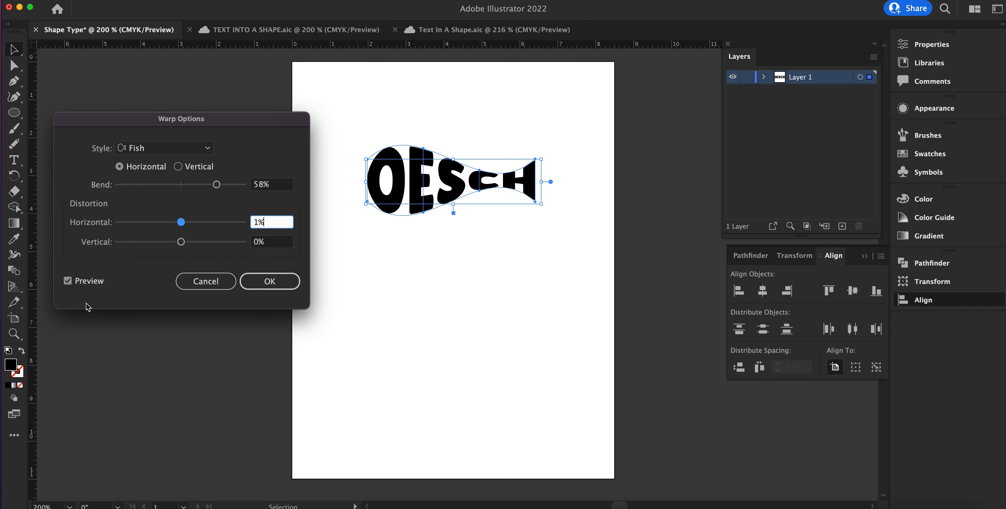
pyautogui.click(68, 281)
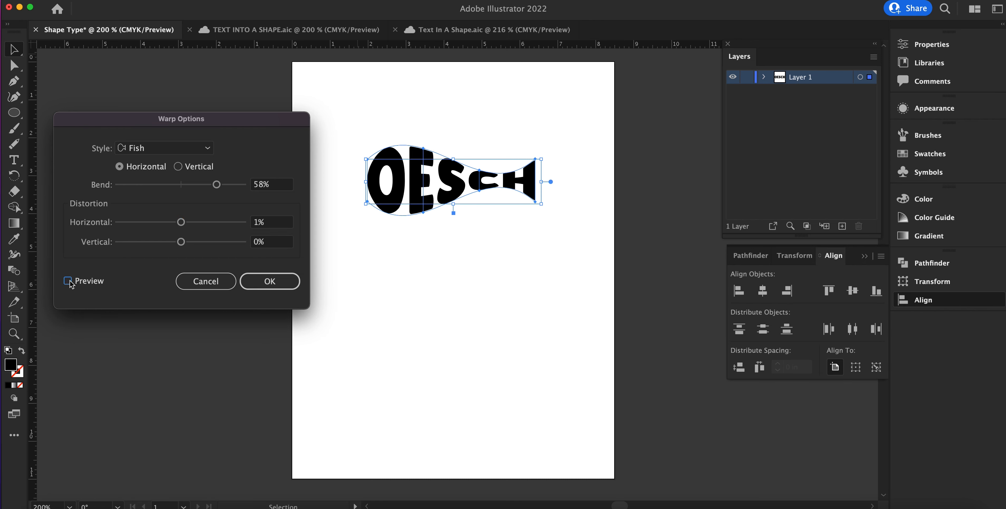
pyautogui.click(69, 281)
pyautogui.click(278, 277)
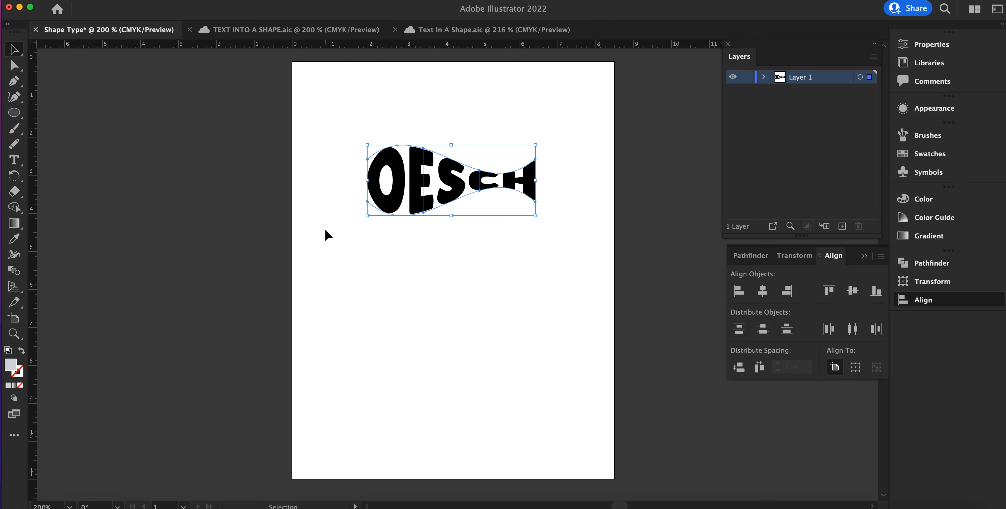
# Step: Undo the warp and reapply the horizontal Fish envelope to the text with 58% bend and 1% horizontal distortion
pyautogui.press('super+z')
pyautogui.click(431, 201)
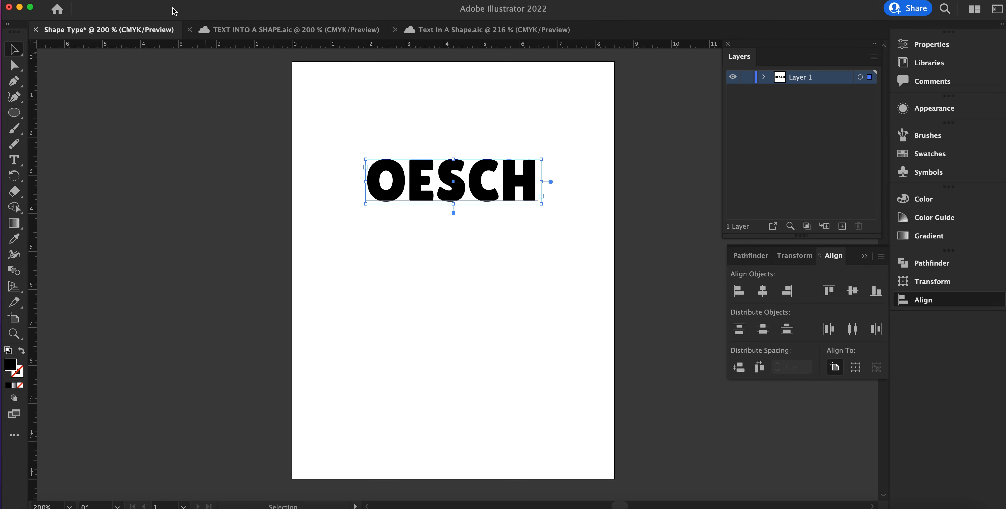
pyautogui.click(127, 1)
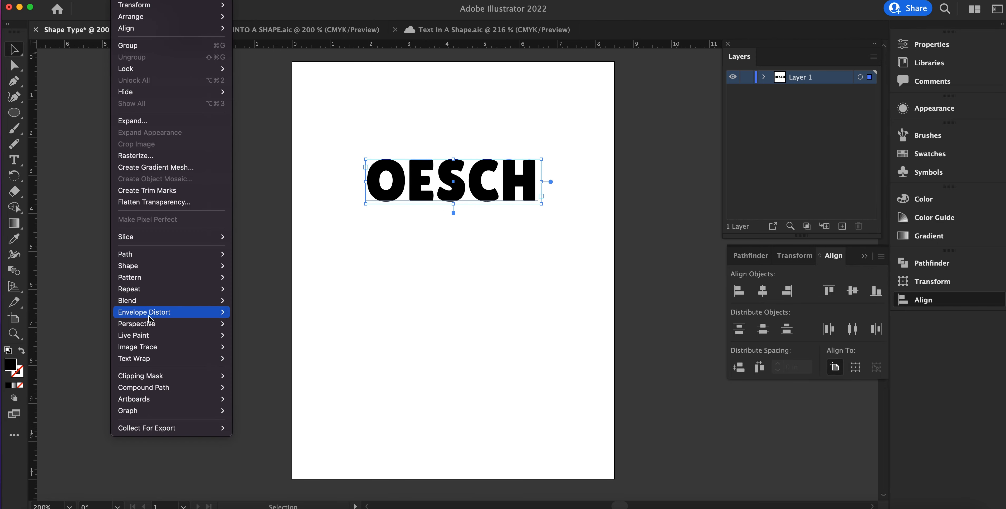
pyautogui.moveTo(152, 314)
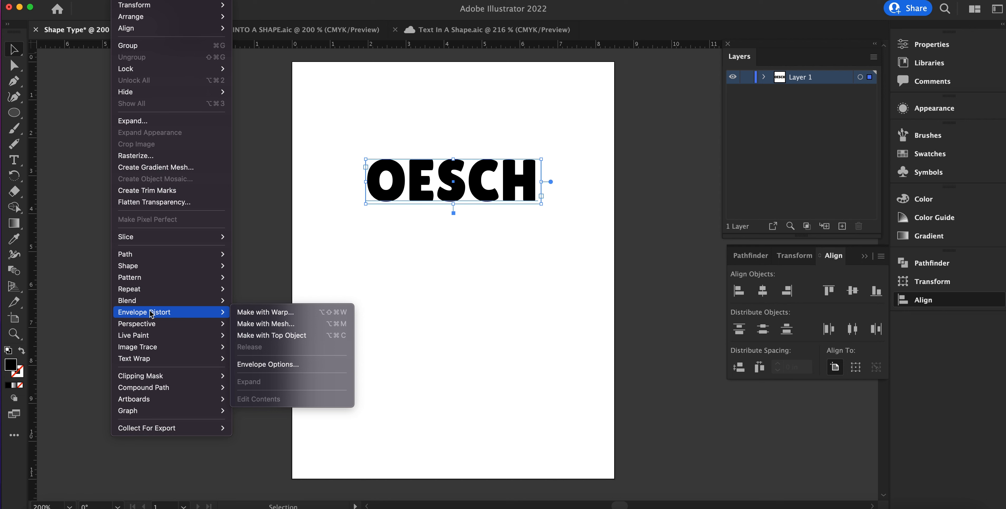
pyautogui.click(301, 313)
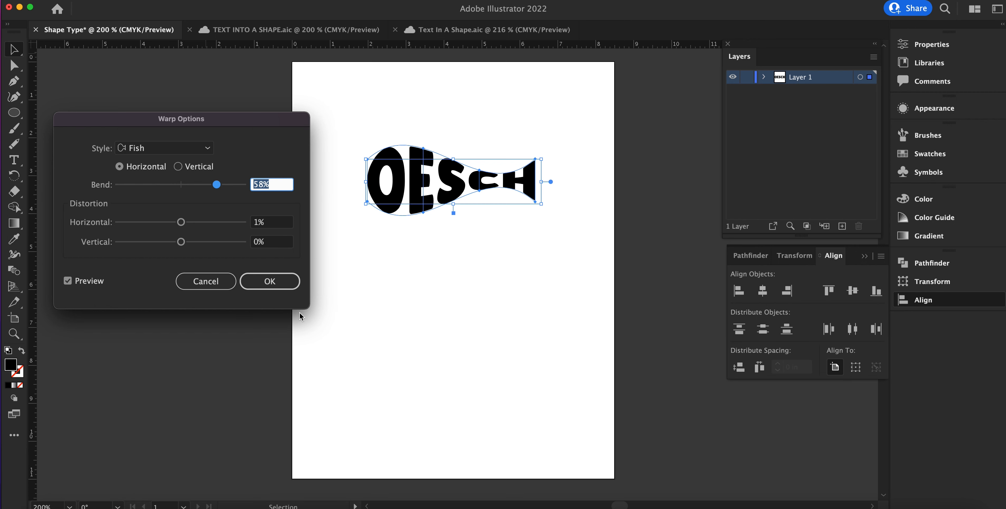
pyautogui.click(268, 281)
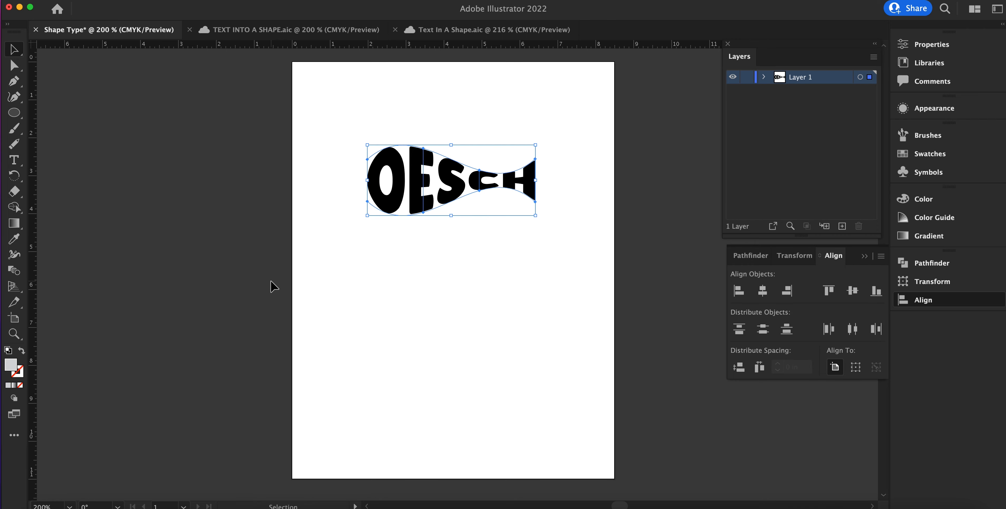
# Step: Expand the warped text into editable shapes, with both Object and Fill included
pyautogui.click(395, 297)
pyautogui.moveTo(337, 133); pyautogui.dragTo(469, 238)
pyautogui.click(124, 0)
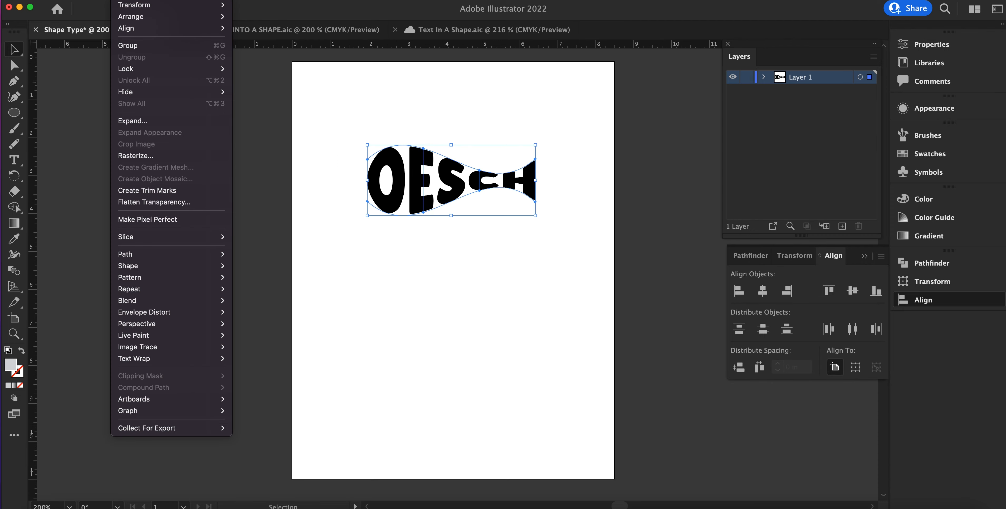
pyautogui.click(177, 125)
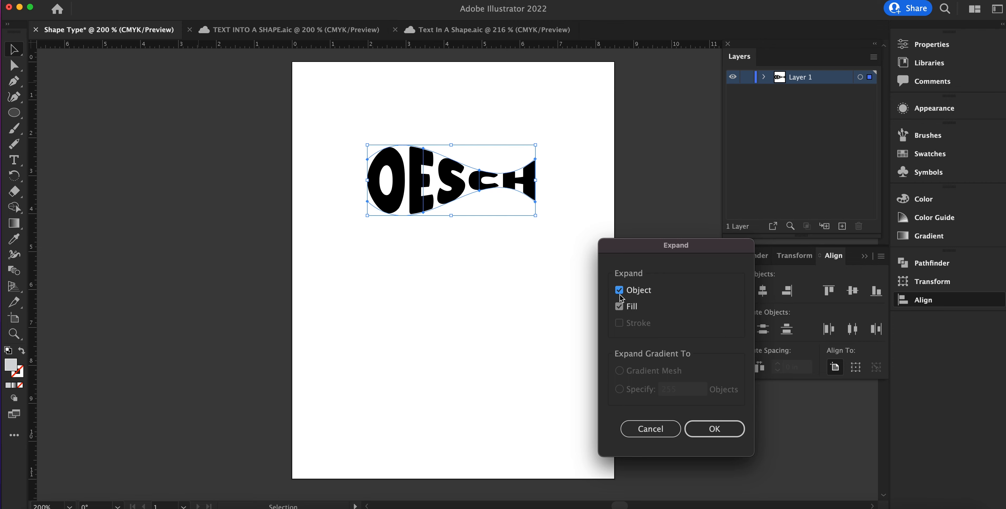
pyautogui.click(715, 429)
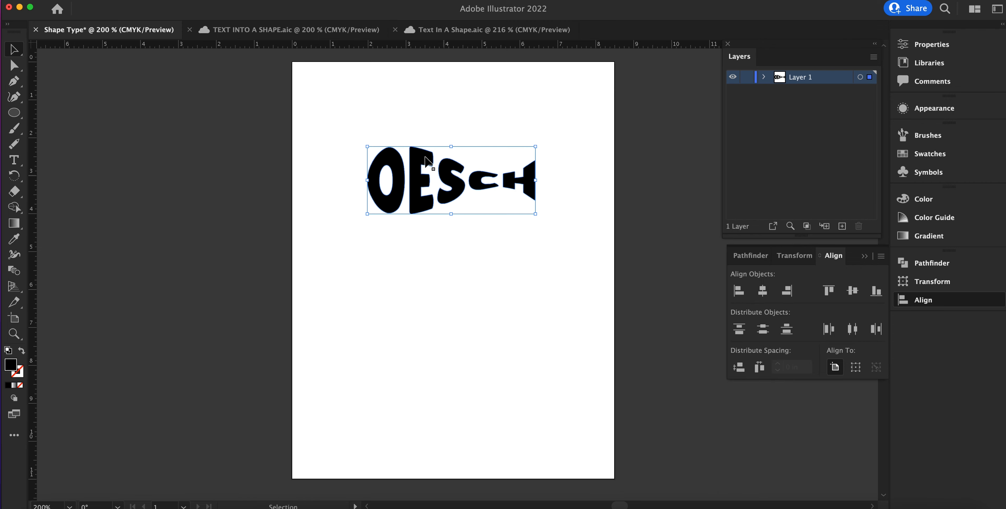
# Step: Ungroup the expanded lettering into individual letters and check that the O can be selected on its own
pyautogui.click(126, 0)
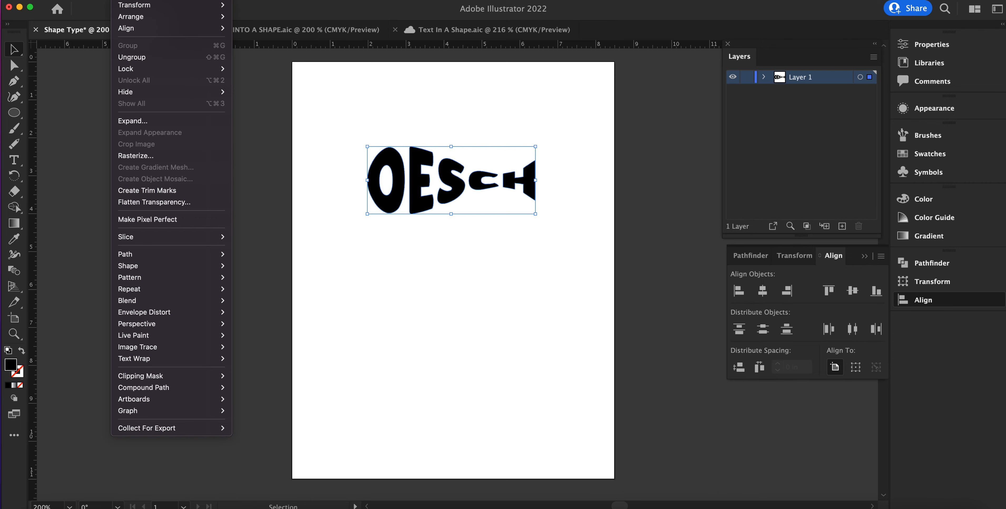
pyautogui.click(133, 58)
pyautogui.click(444, 294)
pyautogui.click(415, 188)
pyautogui.click(147, 1)
pyautogui.moveTo(125, 1)
pyautogui.click(327, 121)
pyautogui.click(330, 123)
pyautogui.click(394, 202)
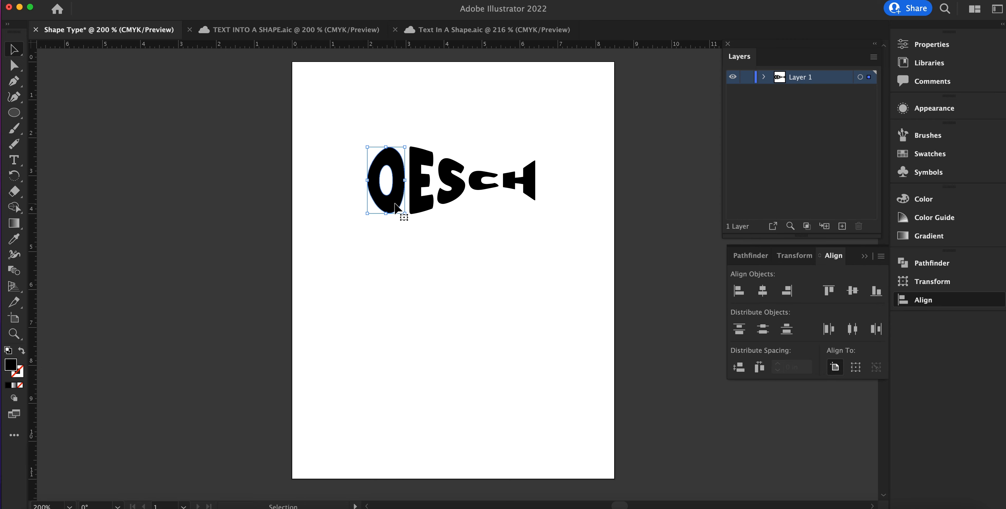
pyautogui.click(393, 261)
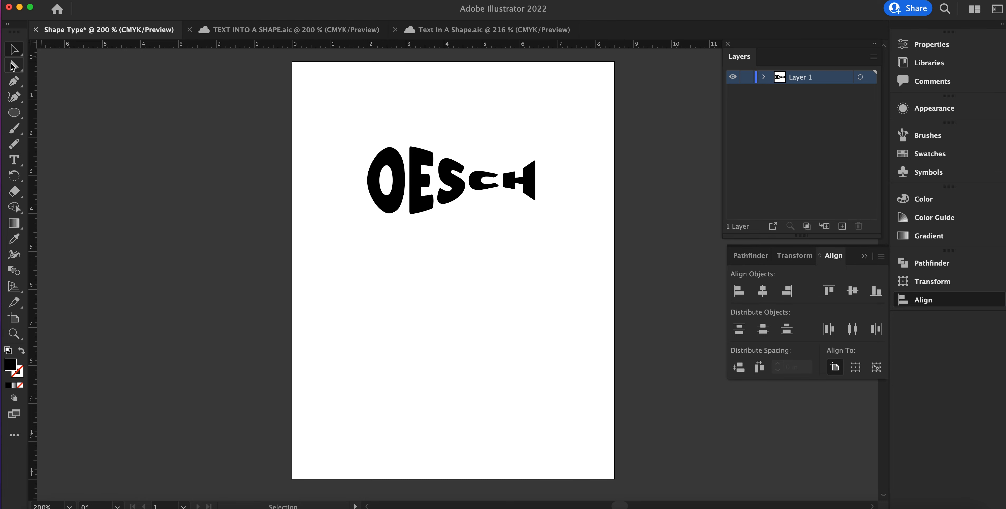
# Step: Pull the O's leftmost anchor point outward with the Direct Selection tool to form a pointed fish nose
pyautogui.click(13, 66)
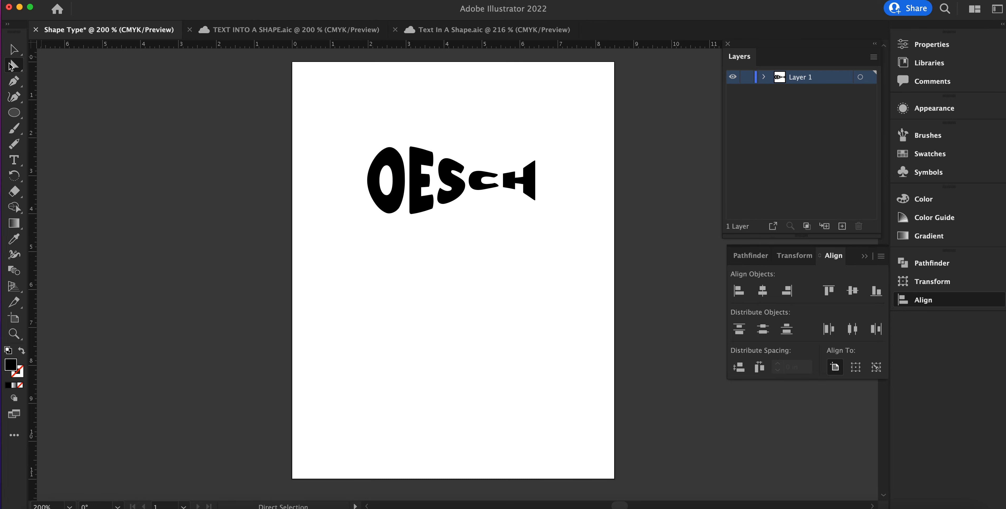
pyautogui.click(398, 167)
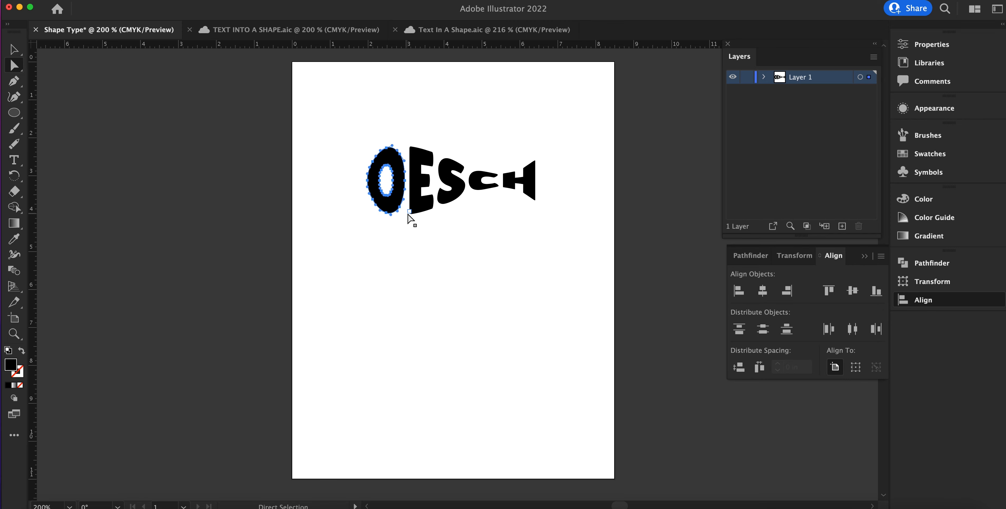
pyautogui.moveTo(369, 183); pyautogui.dragTo(350, 181)
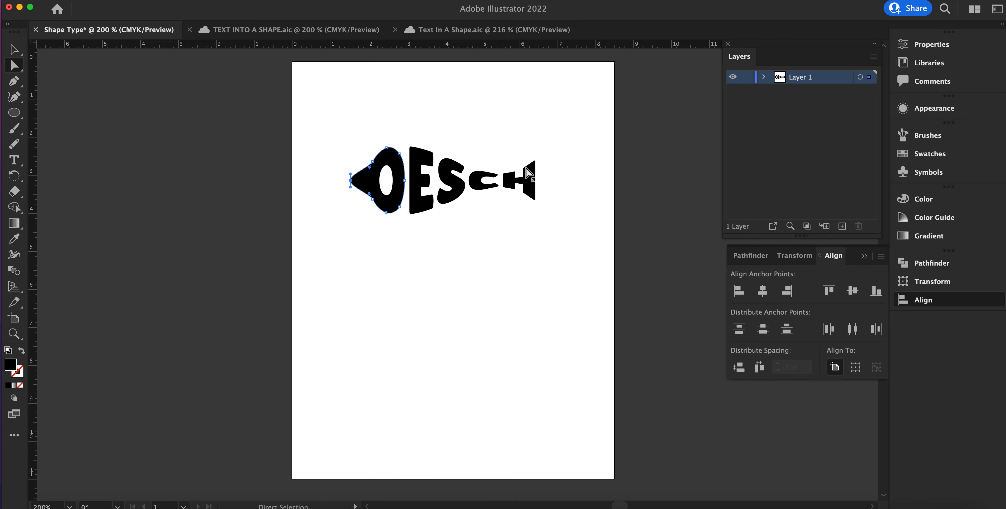
# Step: Shape the H into a fish tail by pulling its two outer corners outward and curving the right edge inward
pyautogui.click(535, 168)
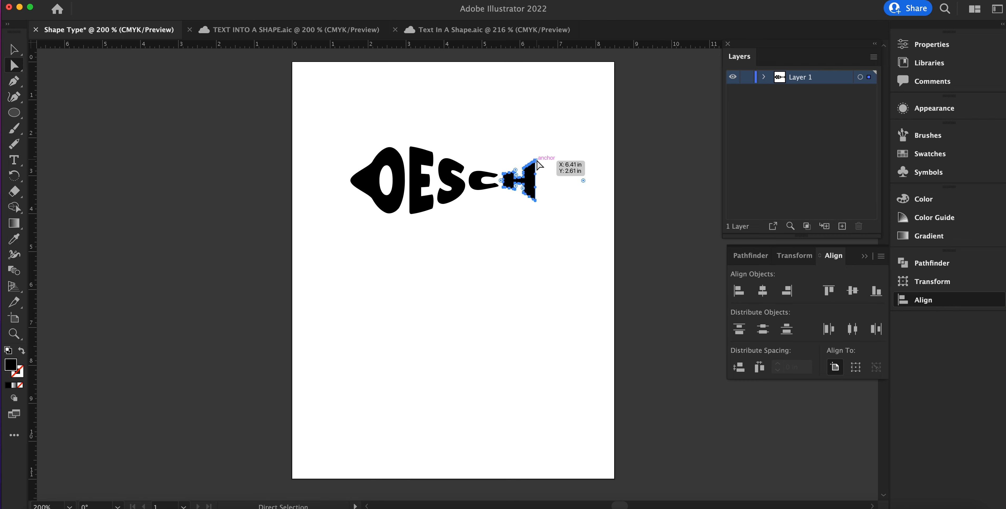
pyautogui.moveTo(535, 161)
pyautogui.mouseDown()
pyautogui.moveTo(548, 147)
pyautogui.moveTo(546, 159)
pyautogui.mouseUp()
pyautogui.click(535, 200)
pyautogui.moveTo(535, 200); pyautogui.dragTo(537, 180)
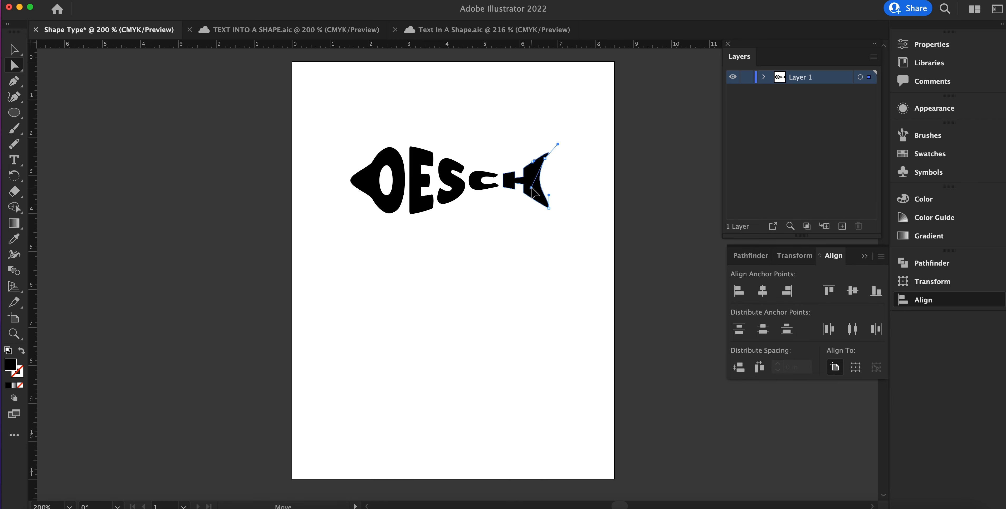
pyautogui.click(519, 235)
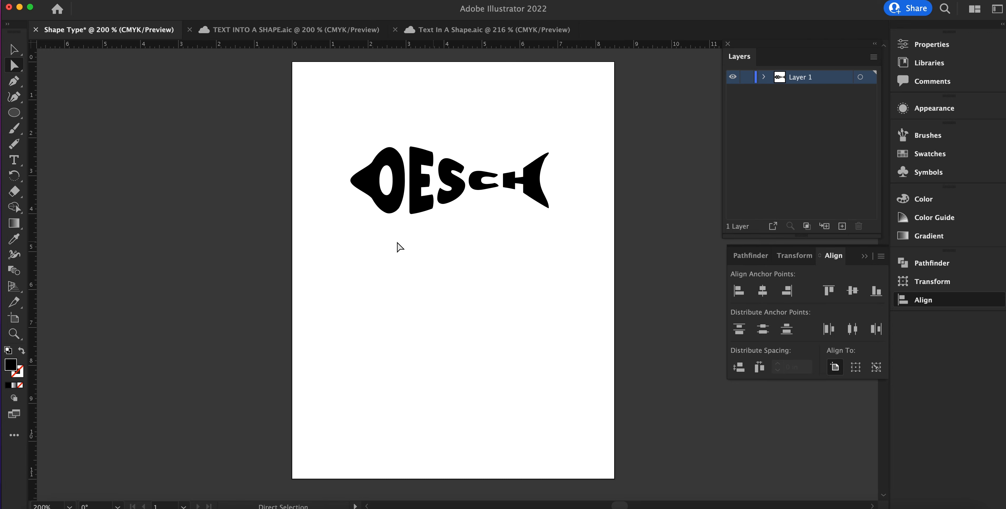
# Step: Round out the fish head by moving the O's upper-left and lower-left anchor points outward
pyautogui.click(373, 163)
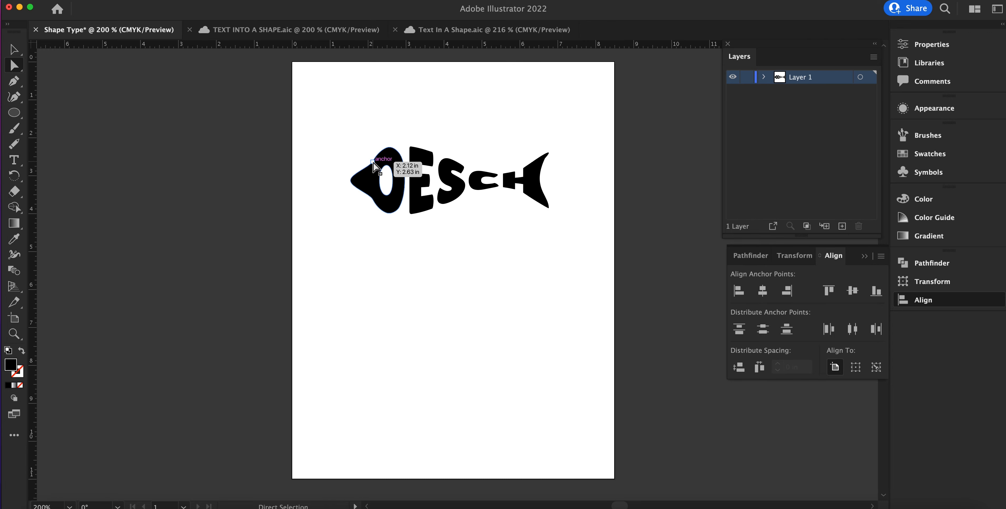
pyautogui.moveTo(372, 162); pyautogui.dragTo(367, 158)
pyautogui.moveTo(371, 199); pyautogui.dragTo(367, 204)
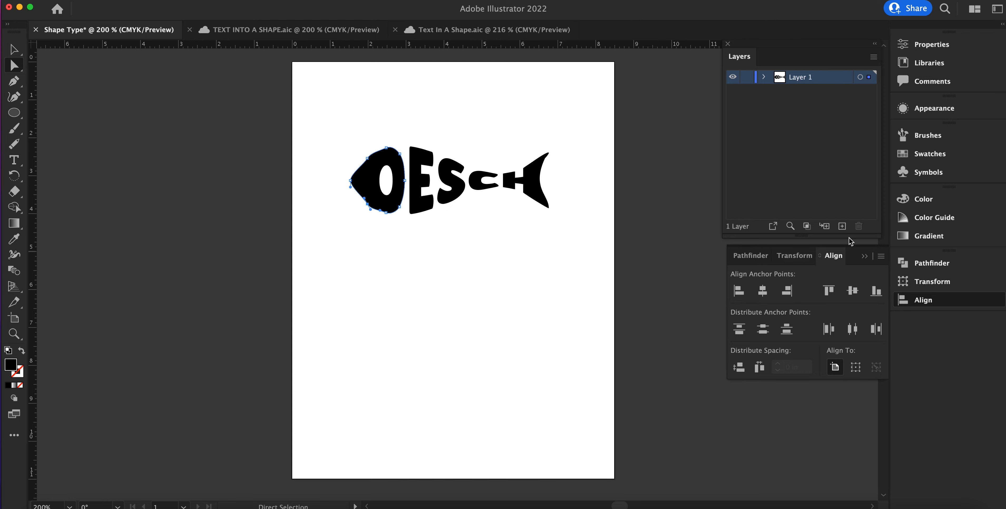
# Step: Fill the O that forms the fish's head with the orange swatch
pyautogui.click(915, 44)
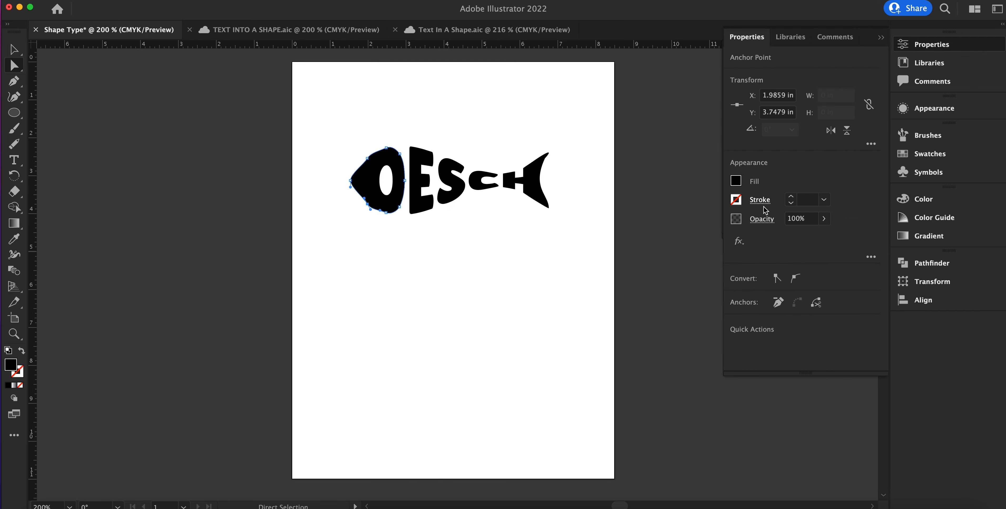
pyautogui.click(736, 180)
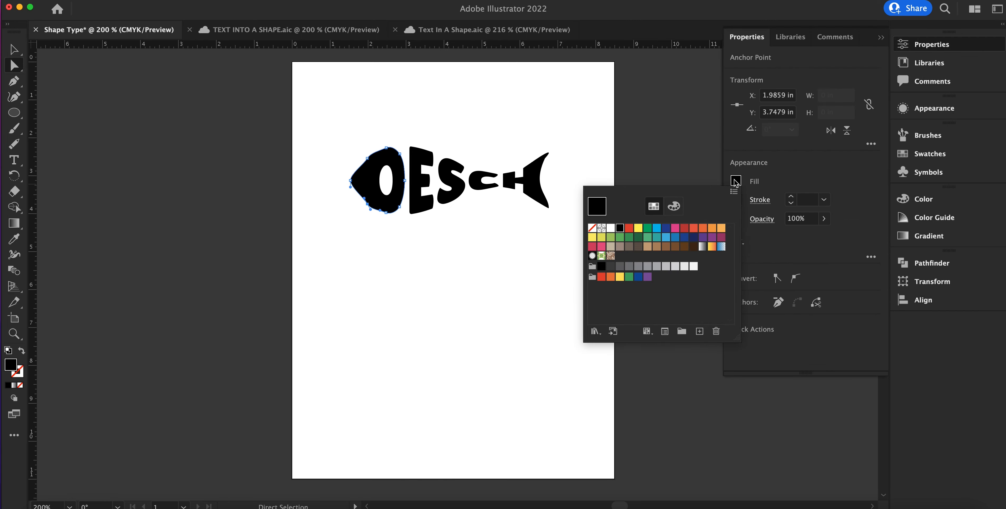
pyautogui.click(702, 227)
pyautogui.click(496, 142)
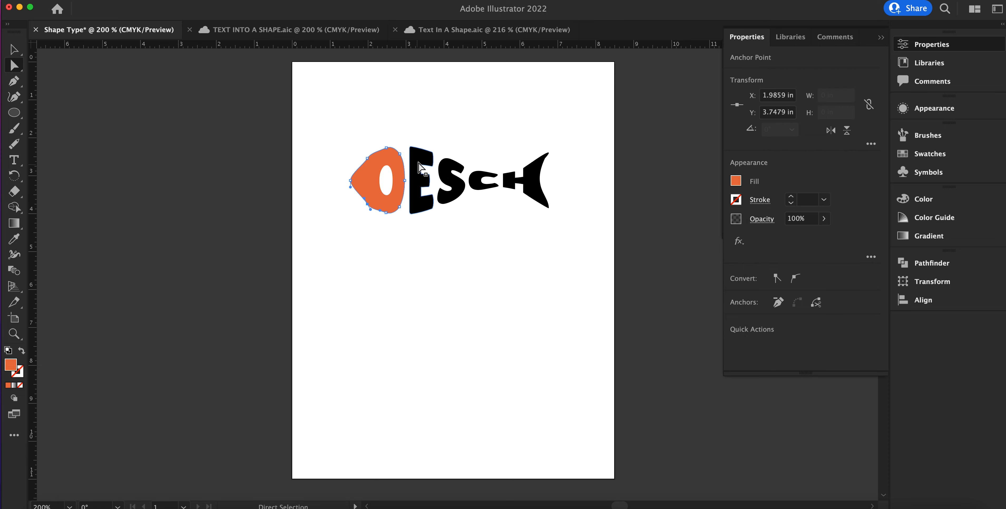
# Step: Fill the E and the S with the yellow-to-orange gradient swatch and deselect the lettering
pyautogui.click(421, 172)
pyautogui.click(736, 181)
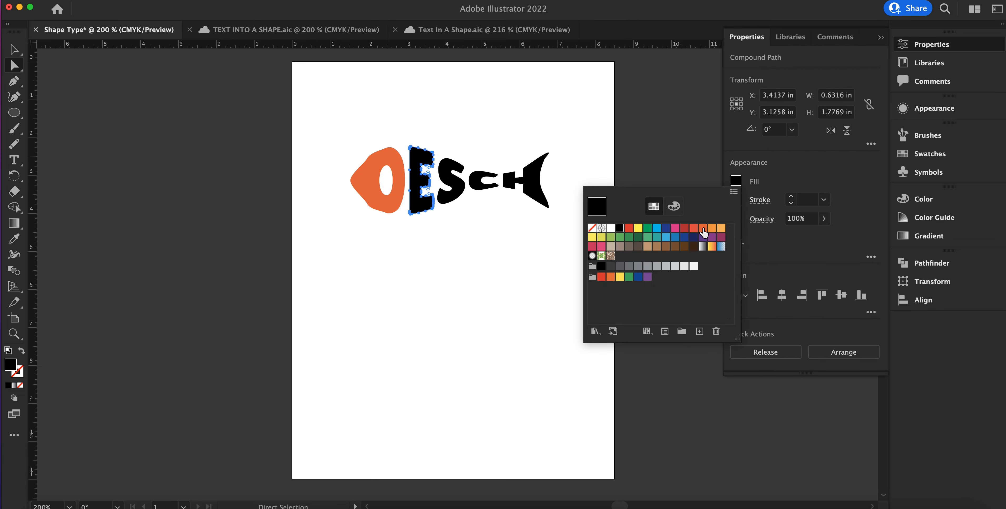
pyautogui.click(712, 247)
pyautogui.click(515, 143)
pyautogui.click(441, 172)
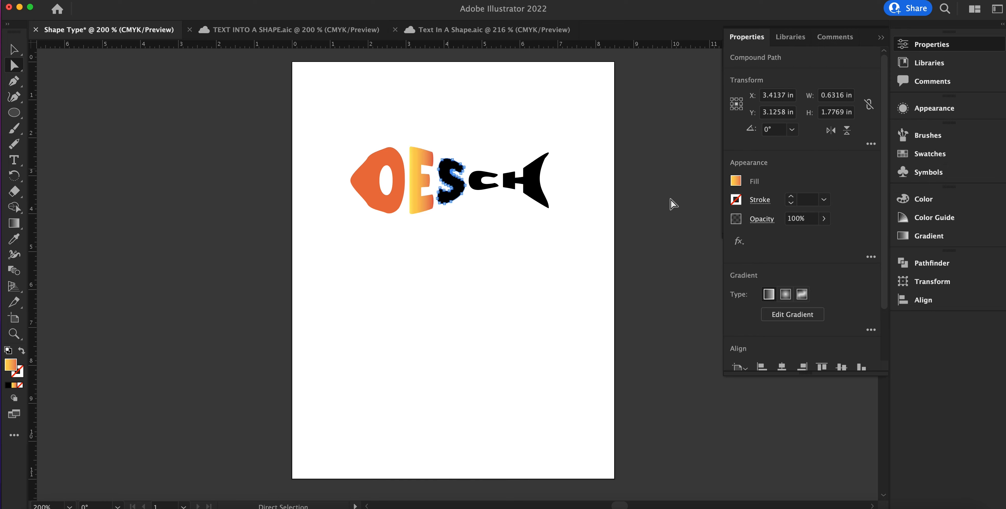
pyautogui.click(736, 181)
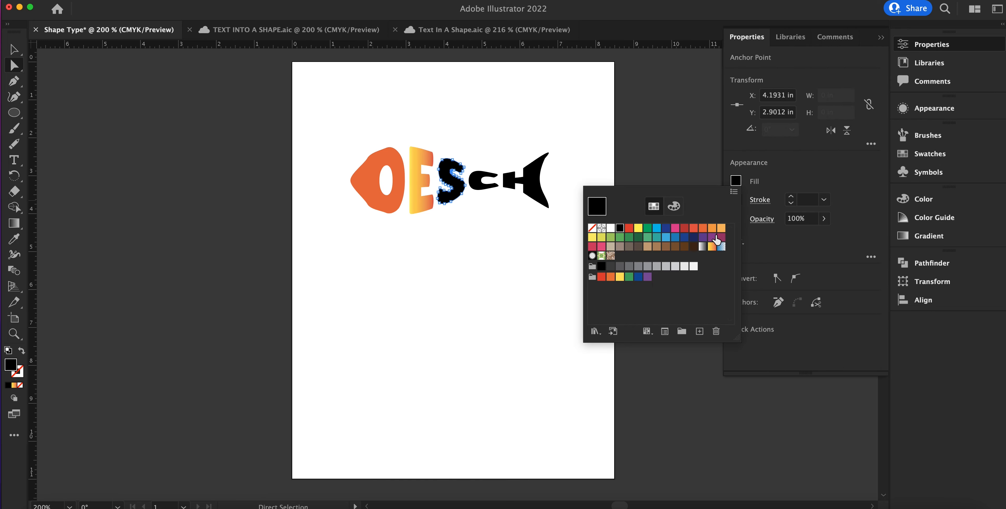
pyautogui.click(711, 246)
pyautogui.click(606, 139)
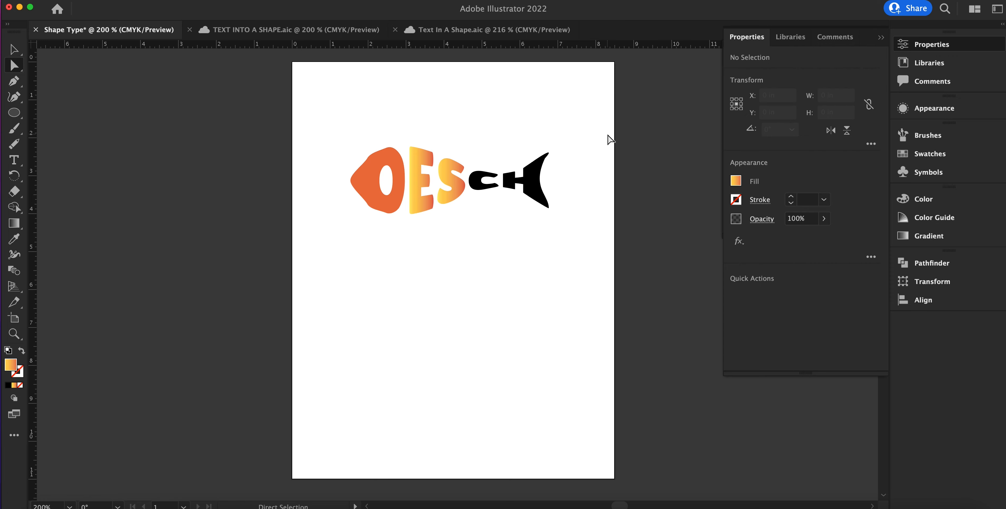
# Step: Create an area text frame below the fish and enter the word OESCH
pyautogui.scroll(-1, 534, 156)
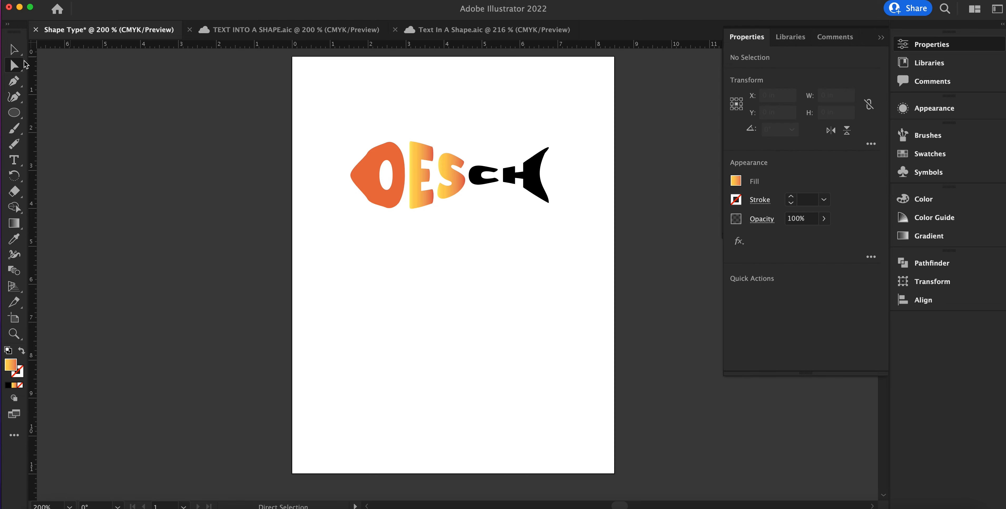
pyautogui.click(13, 159)
pyautogui.moveTo(365, 278); pyautogui.dragTo(546, 380)
pyautogui.write('OESCH')
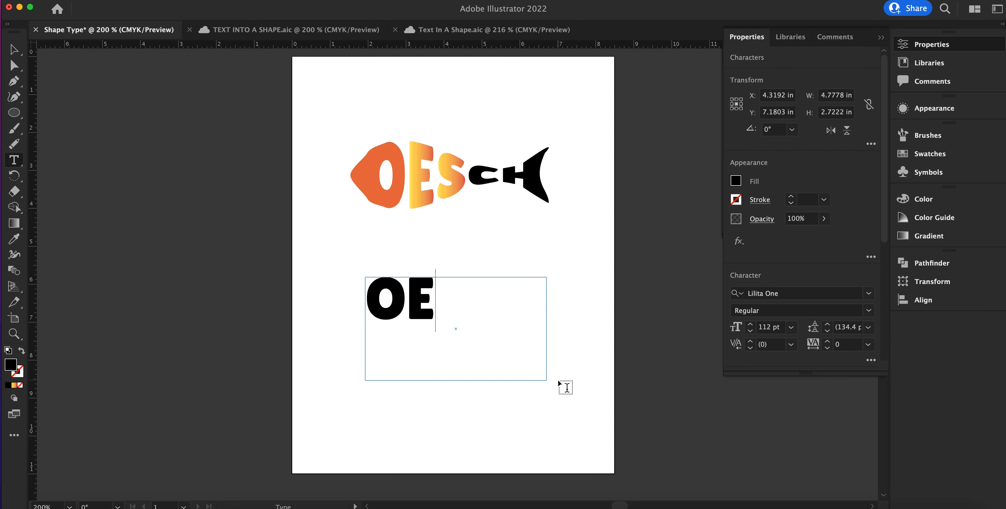
pyautogui.click(122, 5)
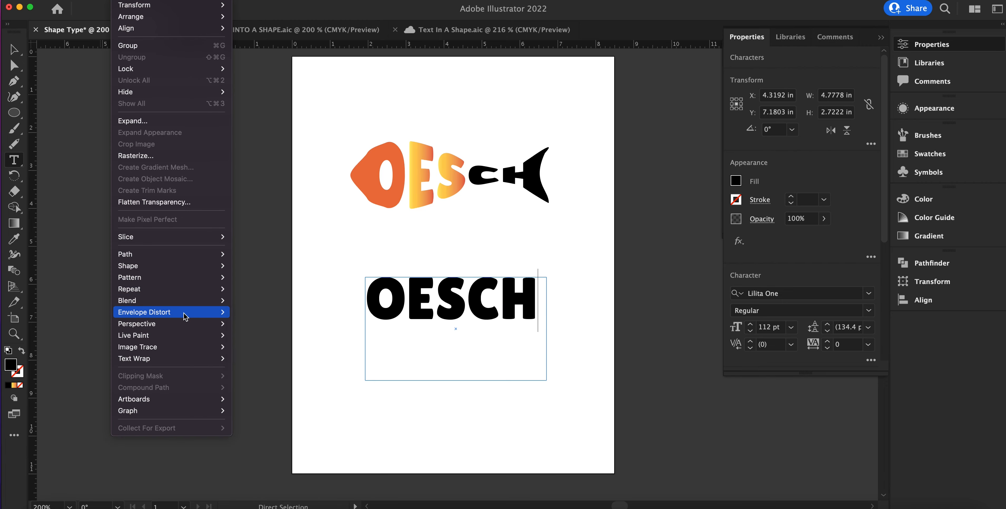
pyautogui.click(305, 285)
pyautogui.click(15, 49)
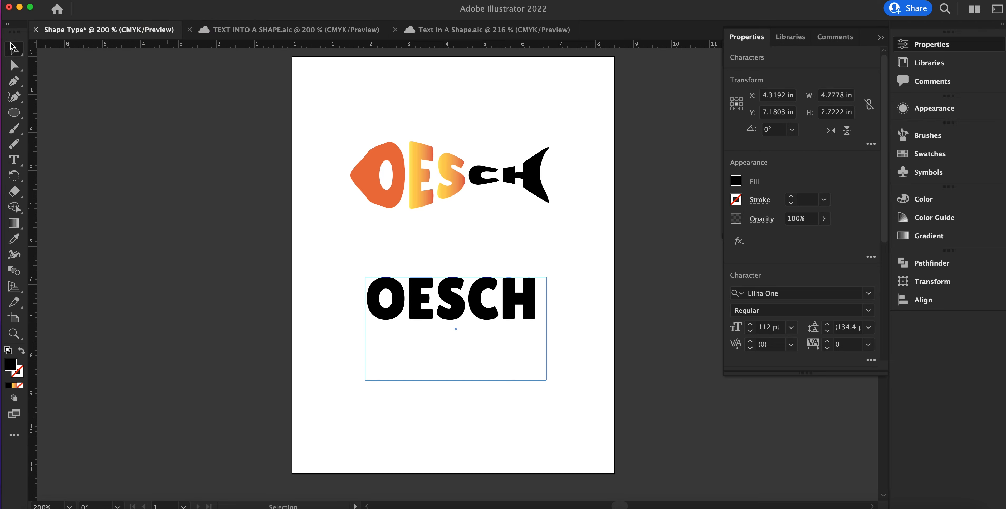
pyautogui.click(122, 5)
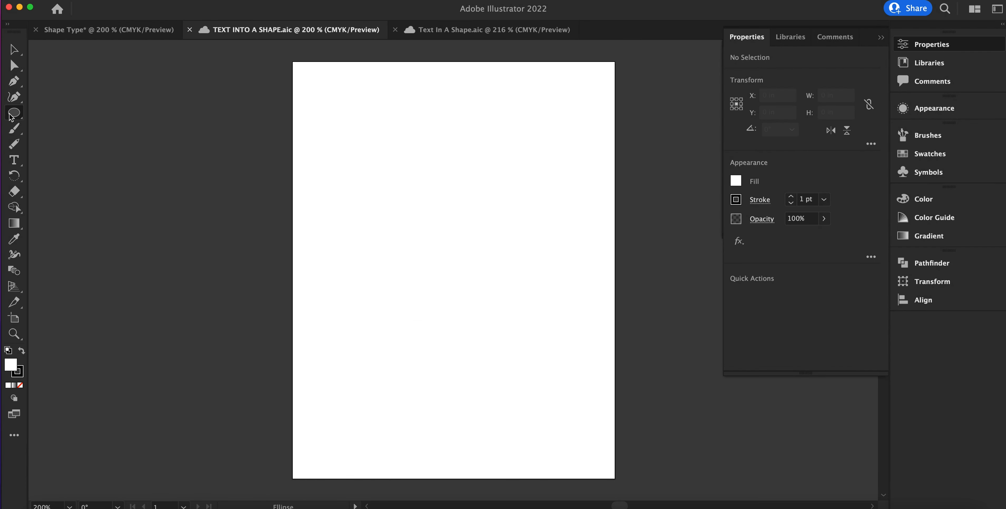
# Step: In the TEXT INTO A SHAPE document, draw an orange-filled circle about 5.1 in wide and centre it on the artboard's lower part
pyautogui.click(736, 184)
pyautogui.click(701, 228)
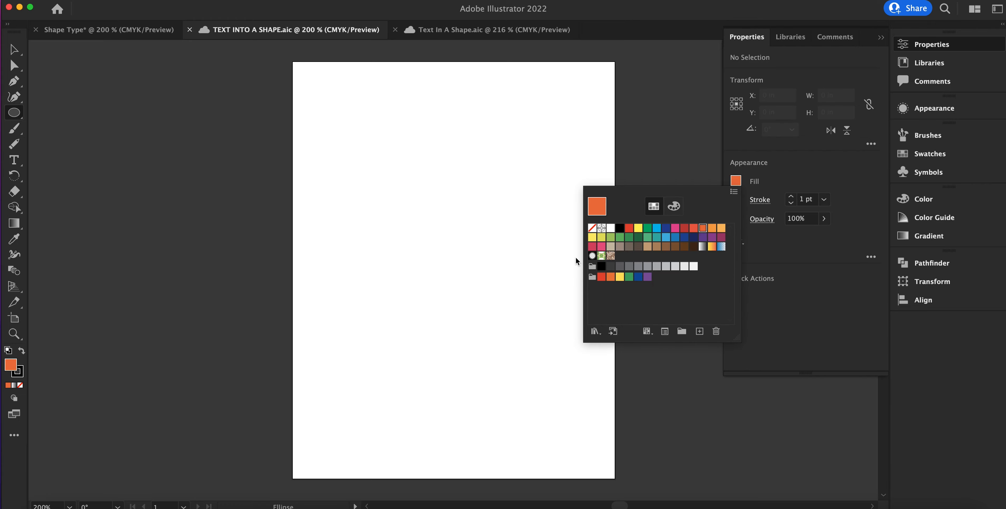
pyautogui.click(402, 196)
pyautogui.moveTo(393, 193); pyautogui.dragTo(587, 387)
pyautogui.click(12, 54)
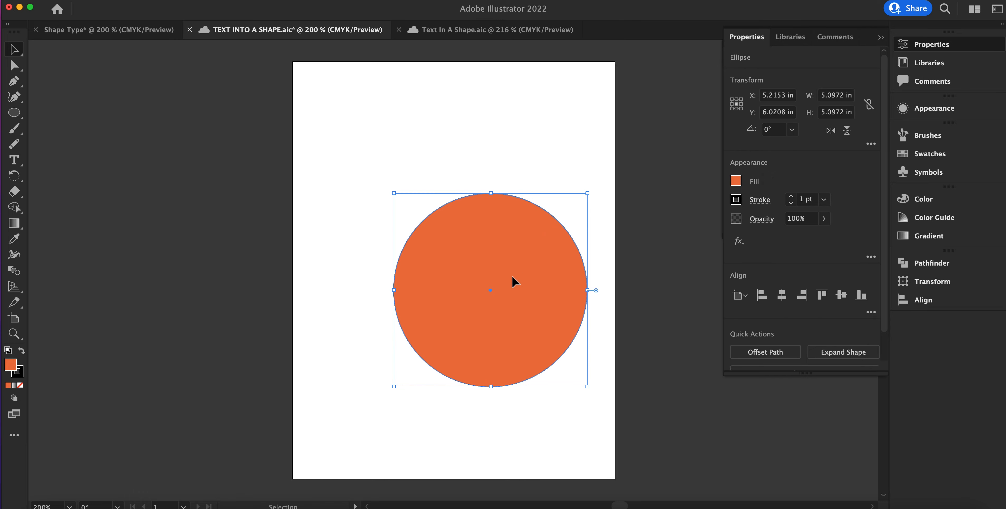
pyautogui.moveTo(508, 278); pyautogui.dragTo(474, 295)
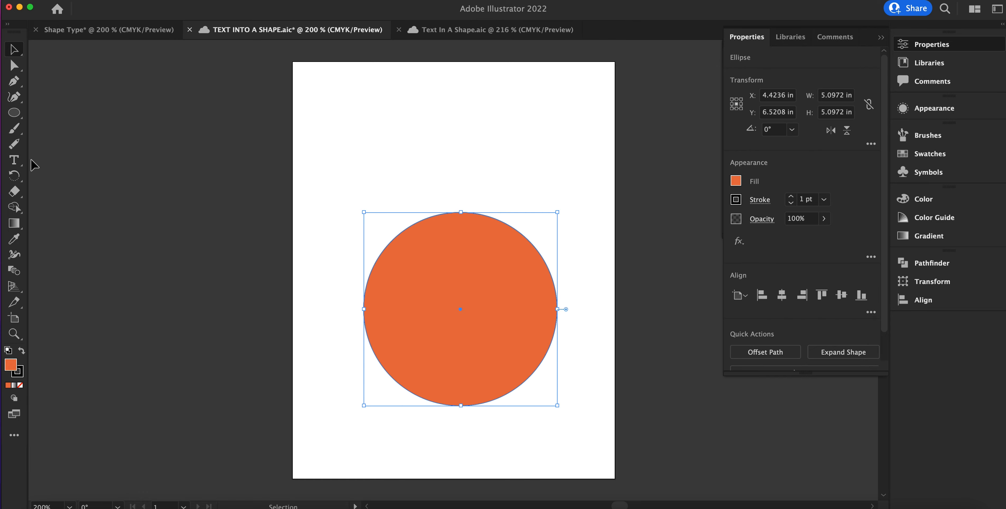
# Step: Add the point text OESCH near the top of the artboard, above the circle
pyautogui.click(14, 160)
pyautogui.click(369, 90)
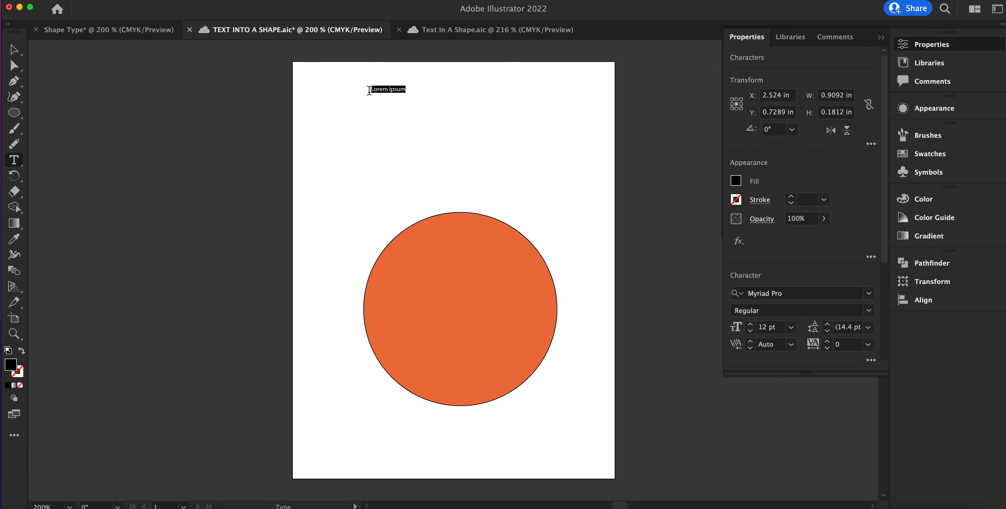
pyautogui.write('OESCH')
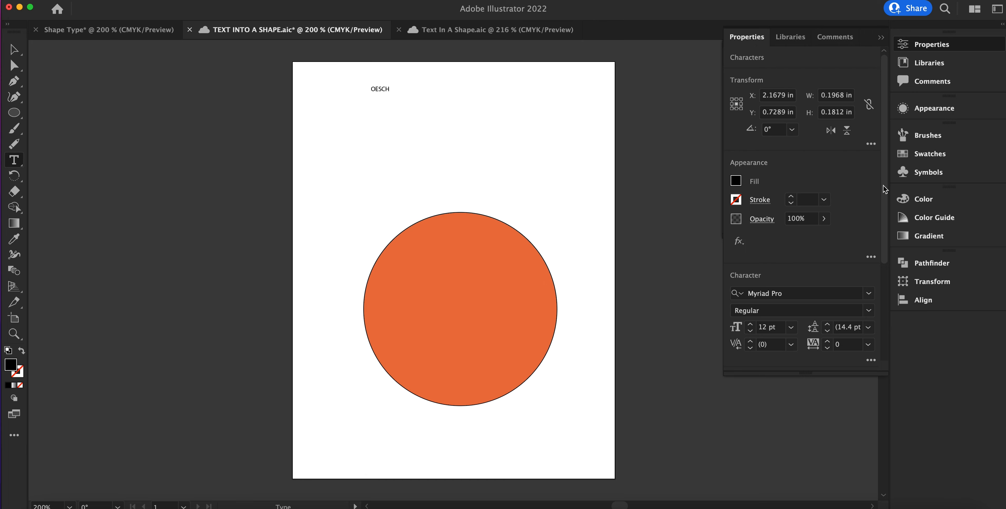
pyautogui.click(14, 50)
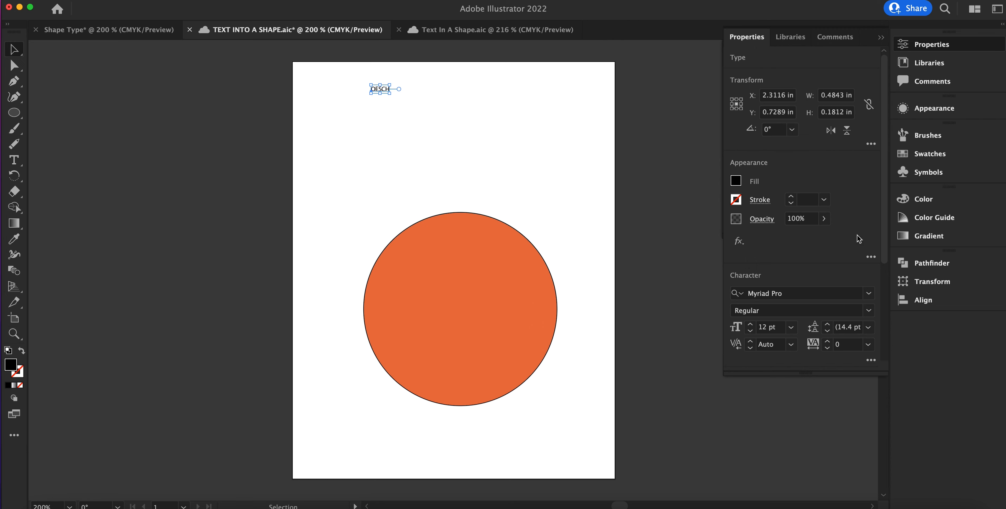
# Step: Enlarge the OESCH text to about 4.65 in wide, close to the circle's width
pyautogui.click(931, 44)
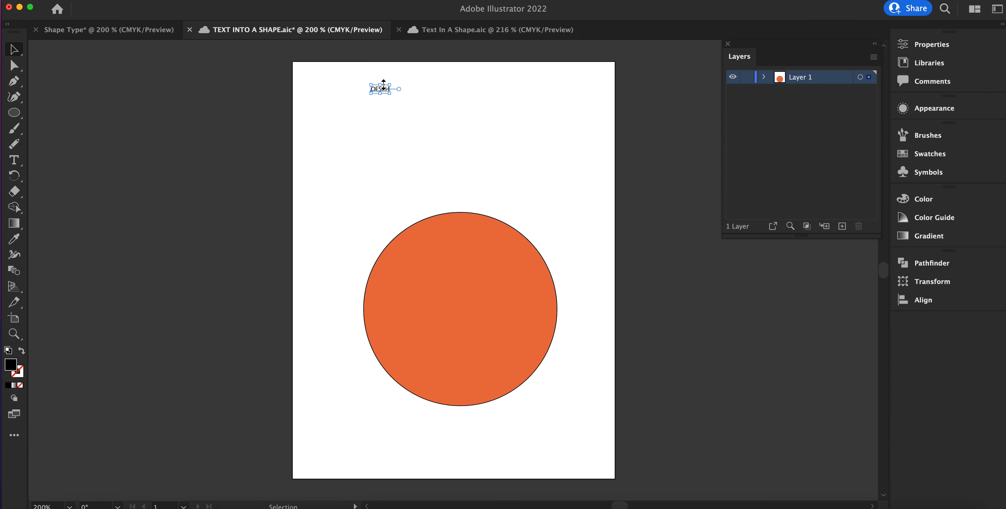
pyautogui.moveTo(380, 85); pyautogui.dragTo(556, 211)
pyautogui.press('super+z')
pyautogui.press('super+z')
# Step: Change the OESCH text's font to Anton Regular and move the word so it sits centred above the circle
pyautogui.doubleClick(466, 133)
pyautogui.press('super+a')
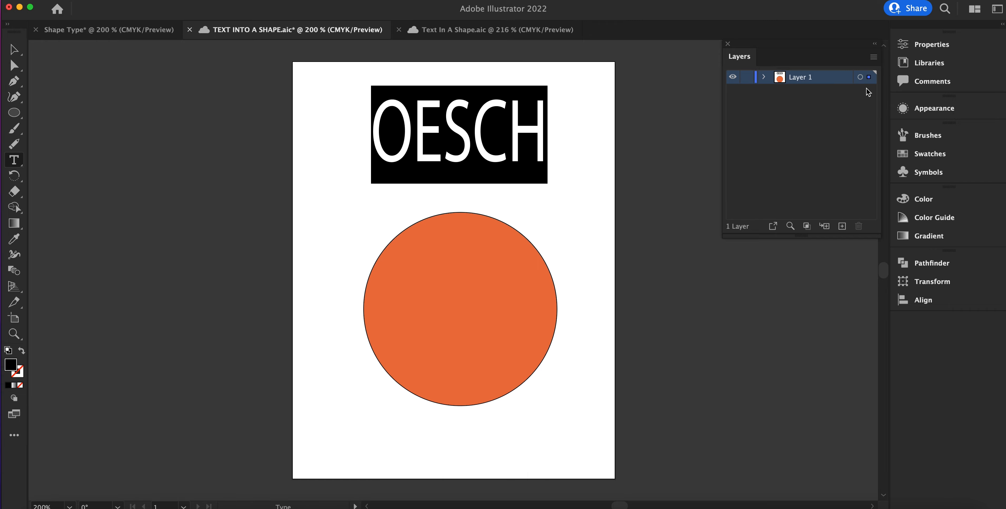
pyautogui.click(948, 45)
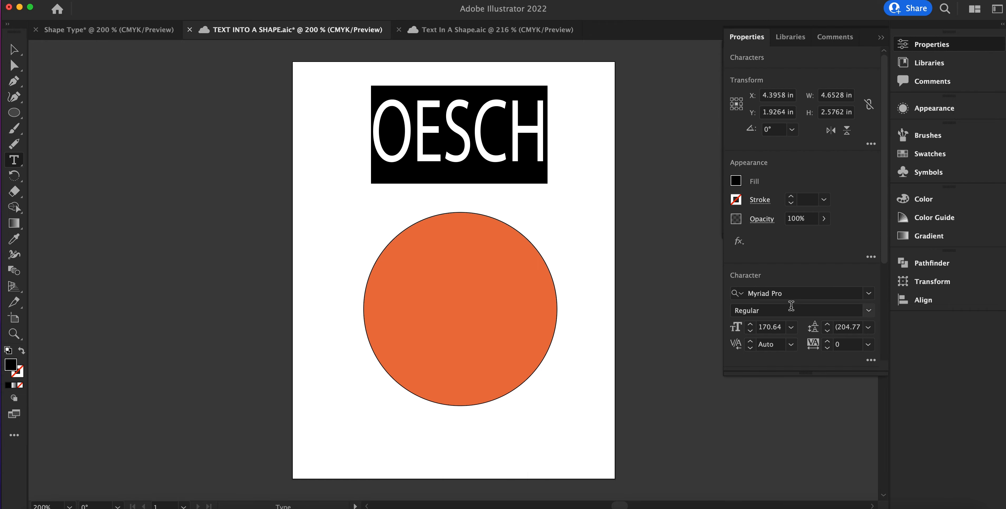
pyautogui.click(869, 294)
pyautogui.scroll(-10, 892, 412)
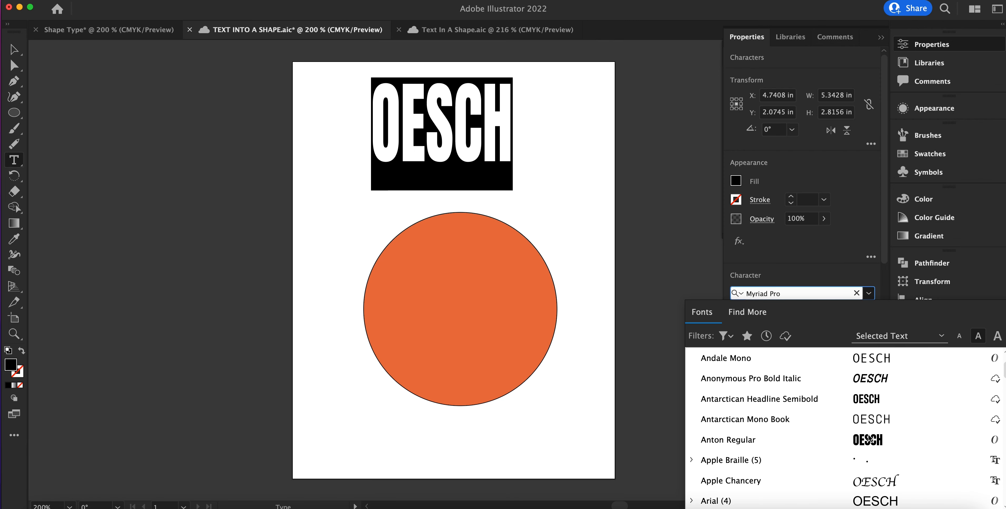
pyautogui.click(875, 439)
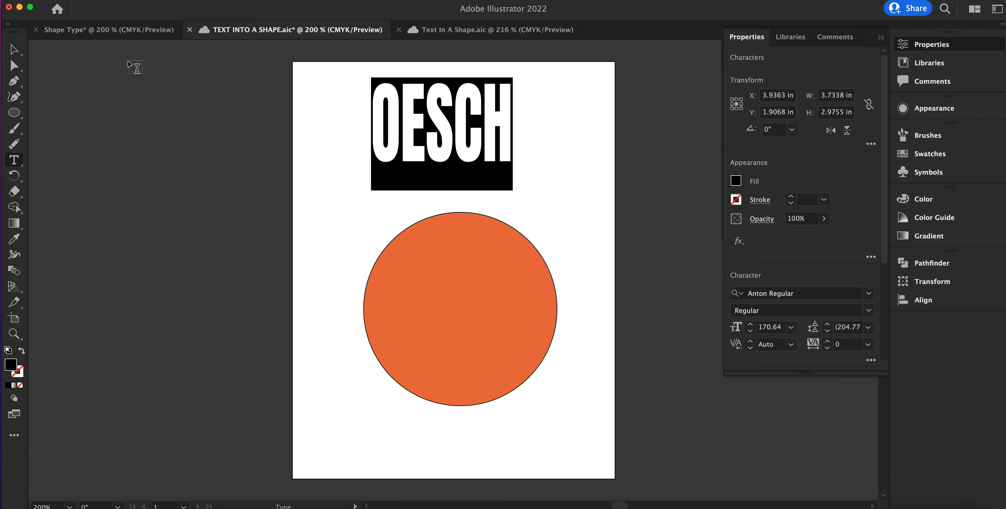
pyautogui.click(14, 49)
pyautogui.moveTo(452, 98); pyautogui.dragTo(483, 106)
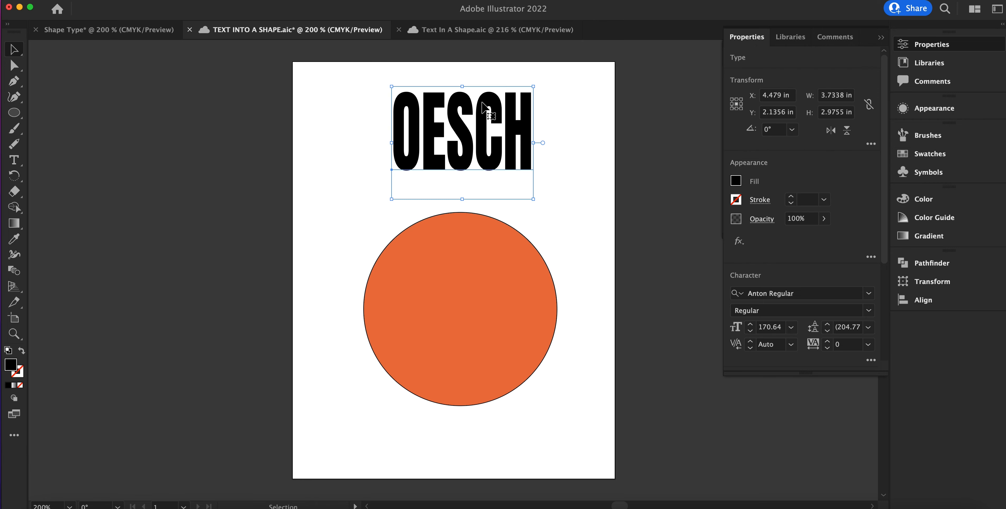
pyautogui.click(124, 135)
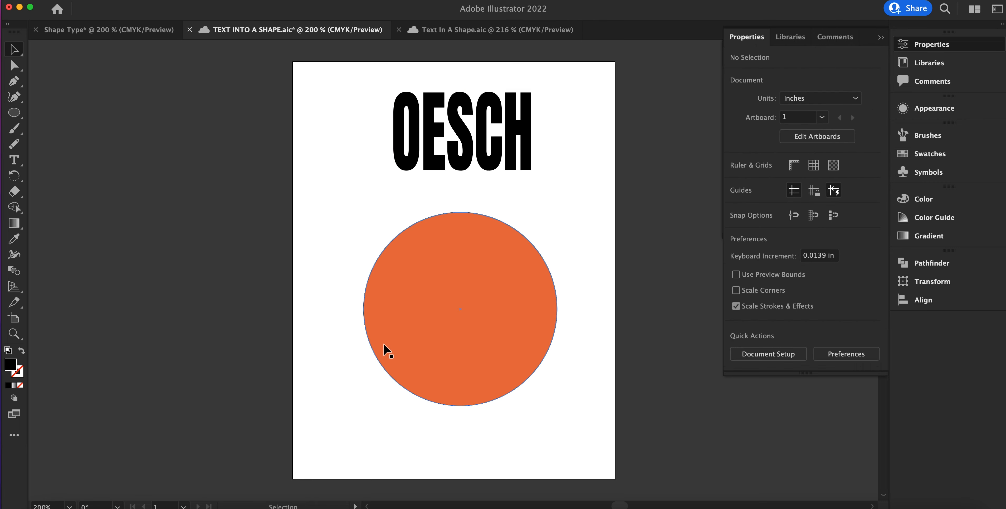
# Step: Bring the orange circle to the front of the stacking order
pyautogui.click(446, 336)
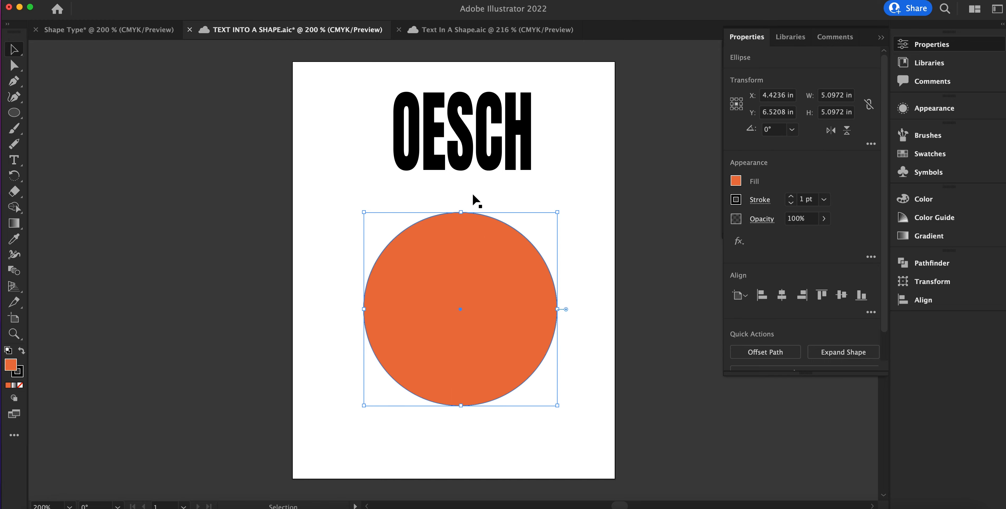
pyautogui.rightClick(520, 337)
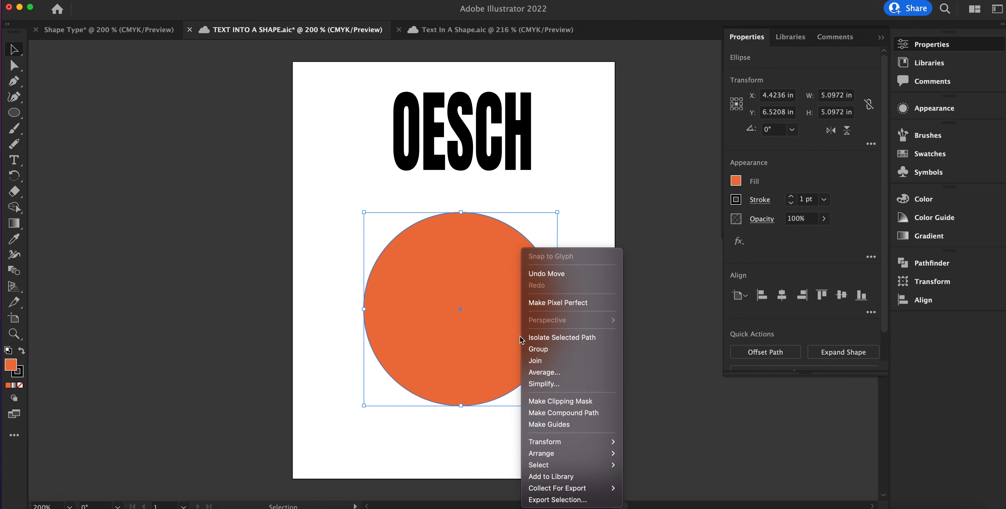
pyautogui.moveTo(551, 453)
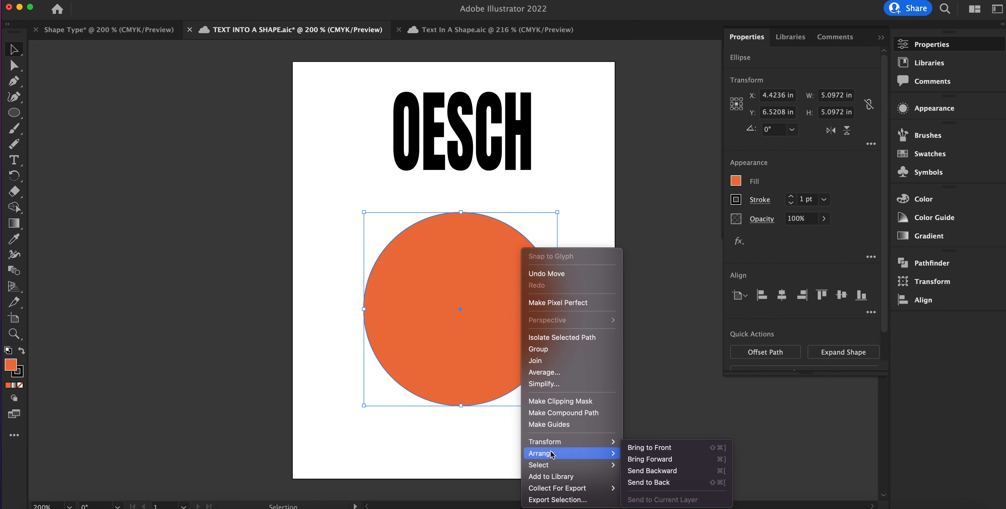
pyautogui.click(660, 448)
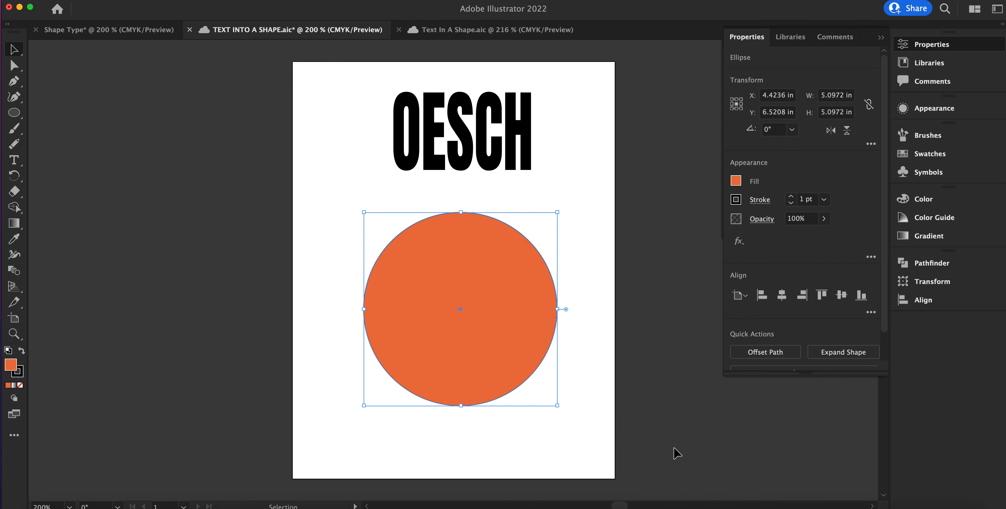
# Step: Convert the OESCH text to outlines
pyautogui.hscroll(-1, 677, 453)
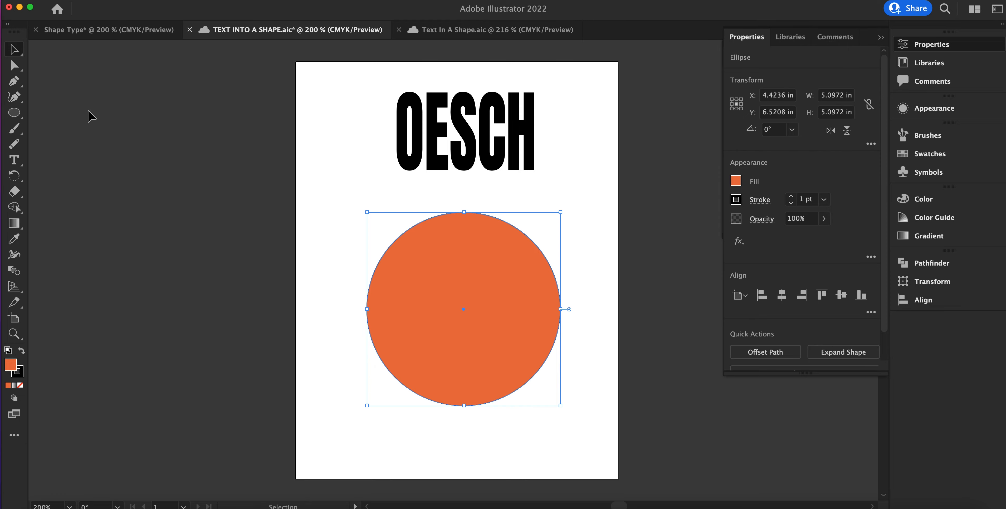
pyautogui.click(286, 152)
pyautogui.moveTo(374, 79); pyautogui.dragTo(567, 202)
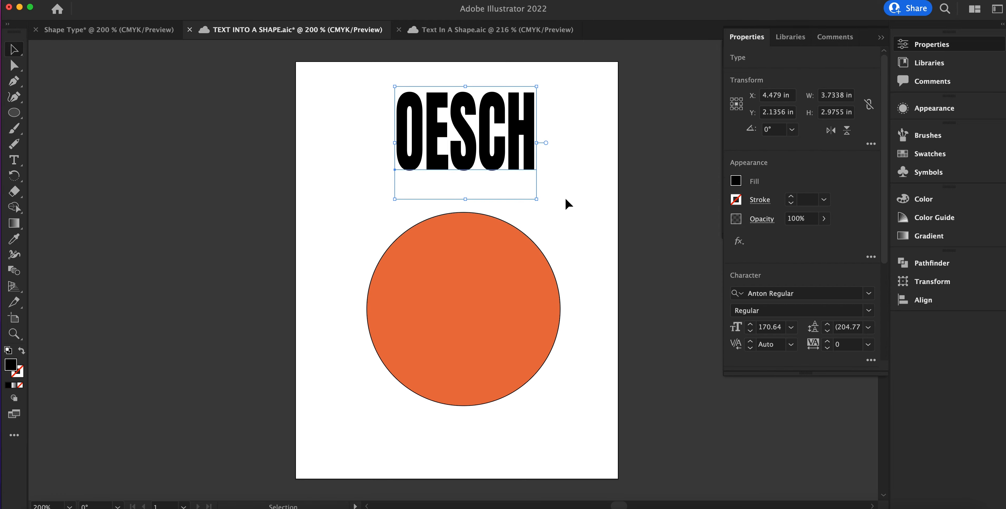
pyautogui.rightClick(483, 120)
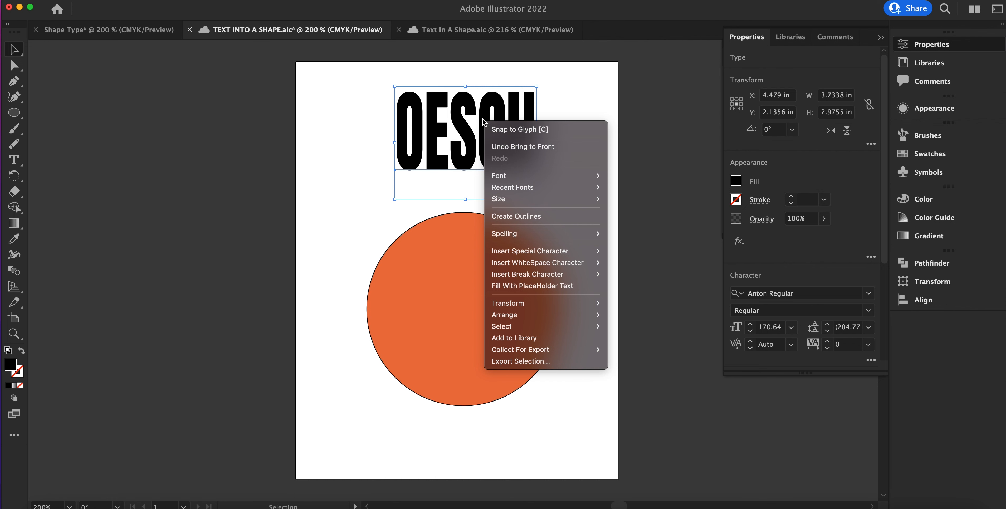
pyautogui.click(545, 217)
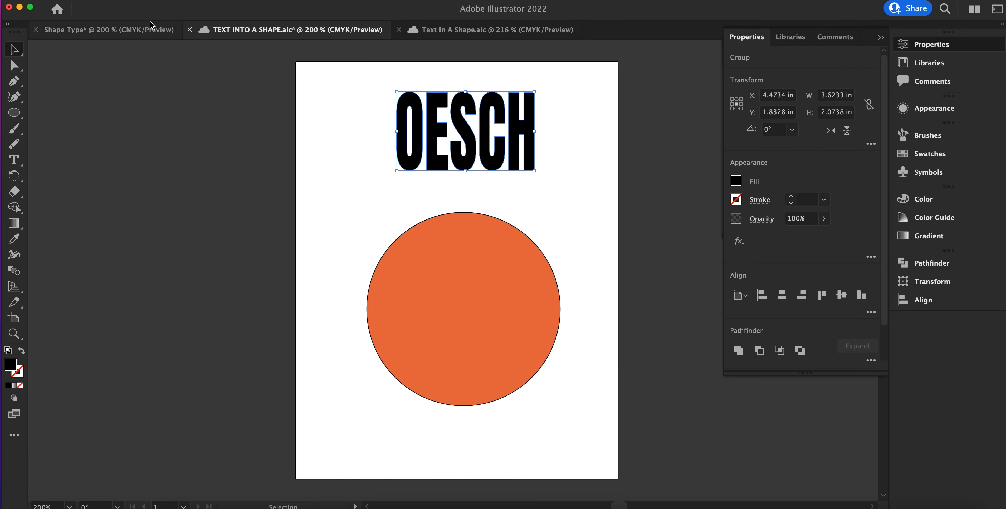
pyautogui.click(133, 0)
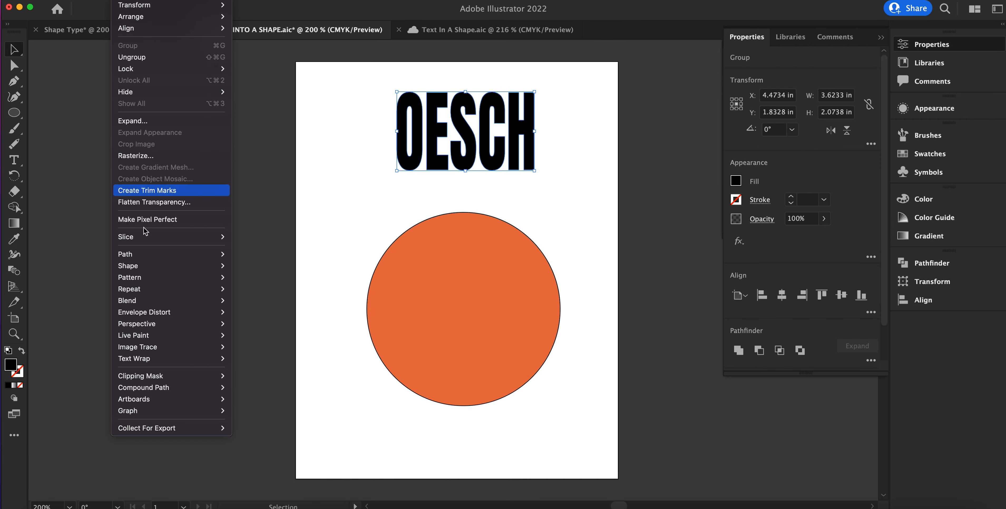
pyautogui.moveTo(163, 254)
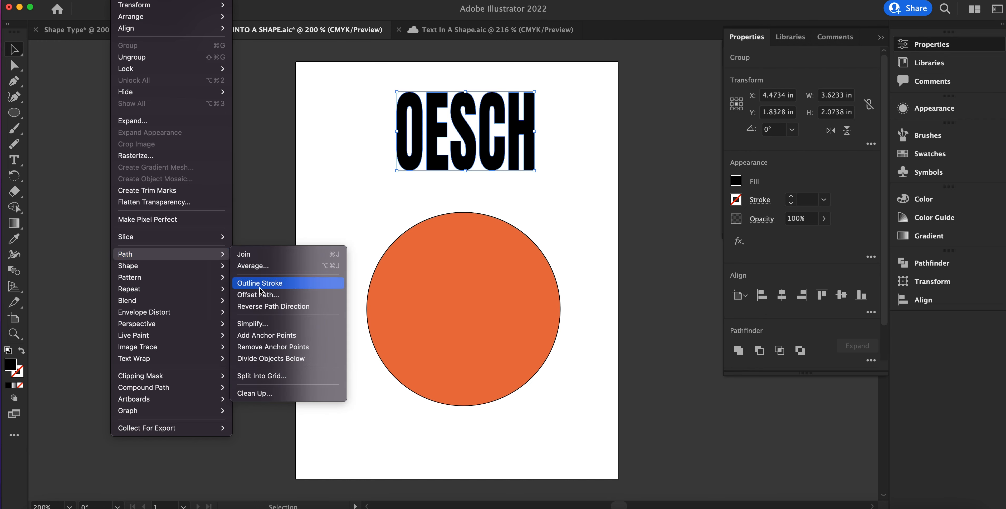
pyautogui.click(250, 163)
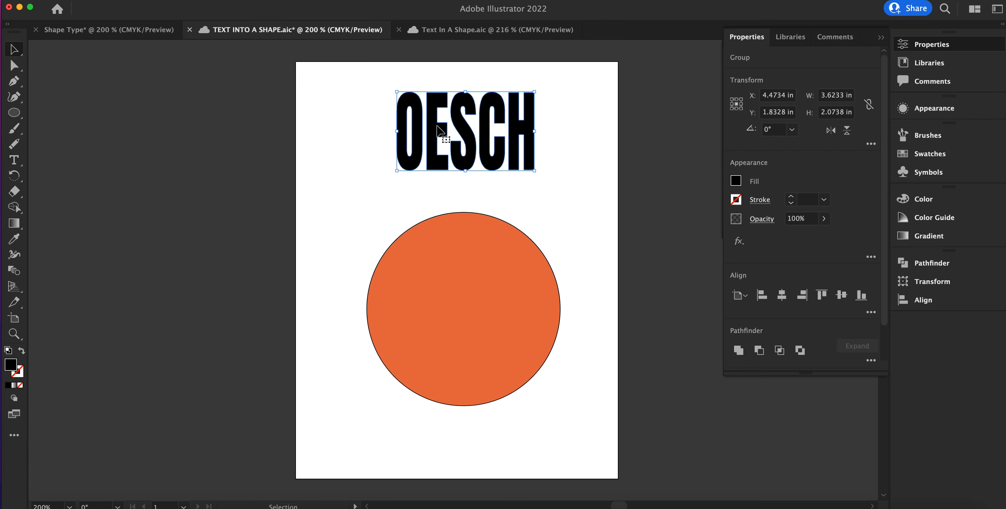
# Step: Try fitting the outlined OESCH lettering into the orange circle with Envelope Distort using the top object, undo it and save the document
pyautogui.hscroll(-2, 443, 132)
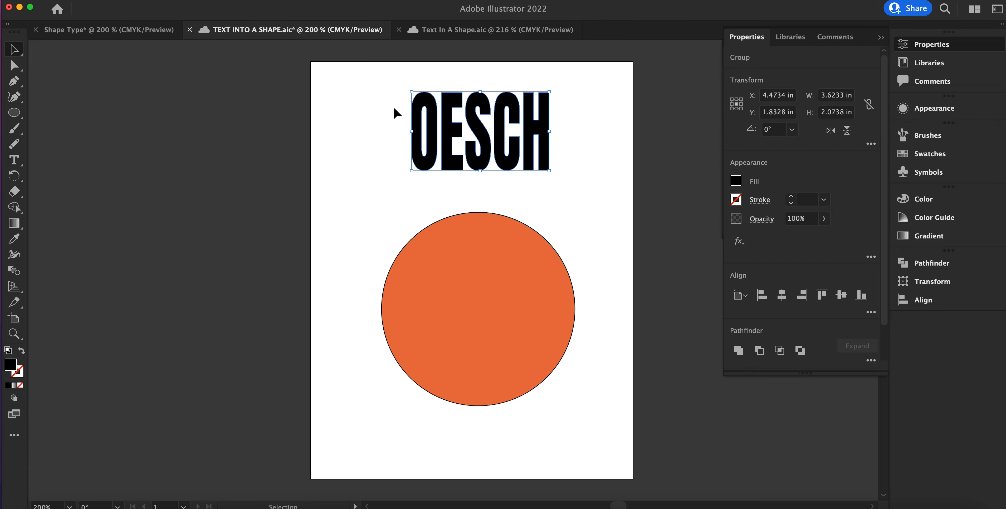
pyautogui.moveTo(380, 84); pyautogui.dragTo(653, 454)
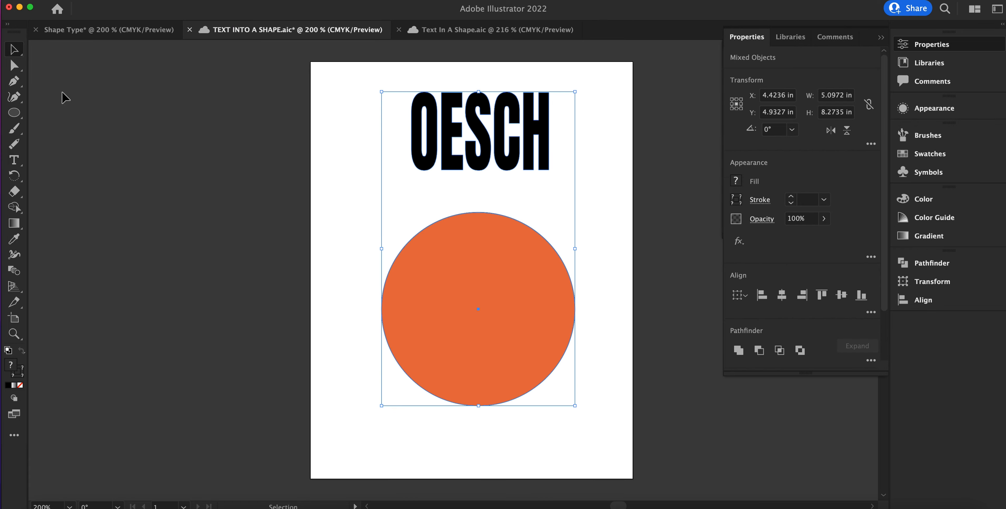
pyautogui.click(125, 1)
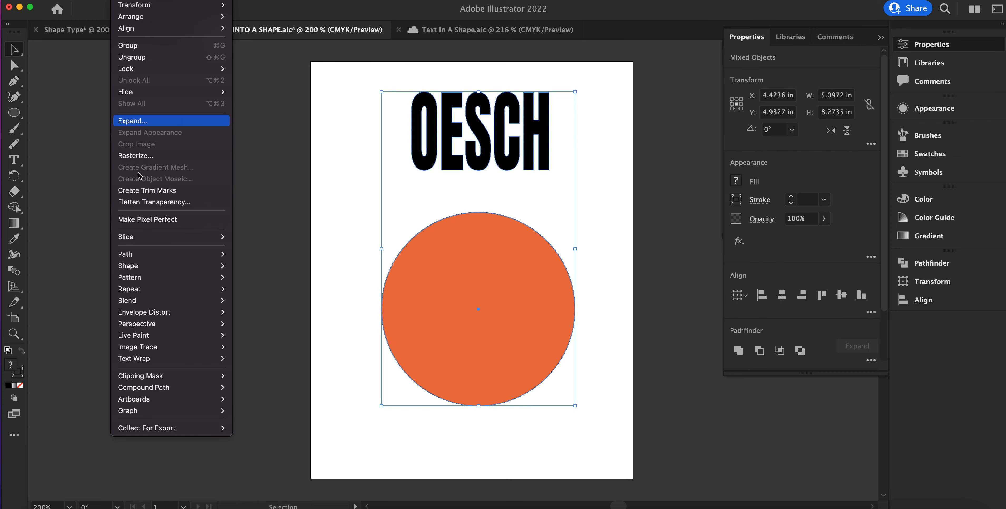
pyautogui.moveTo(148, 316)
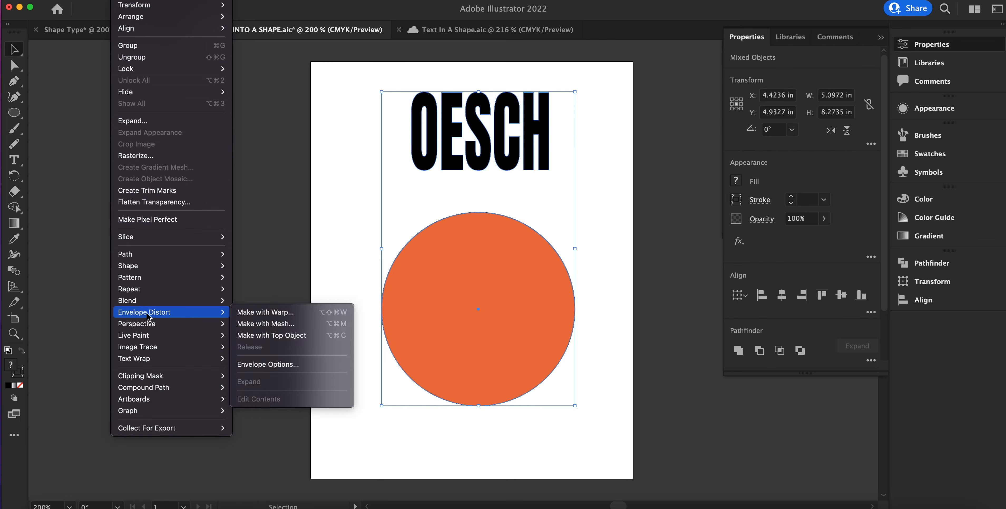
pyautogui.click(278, 335)
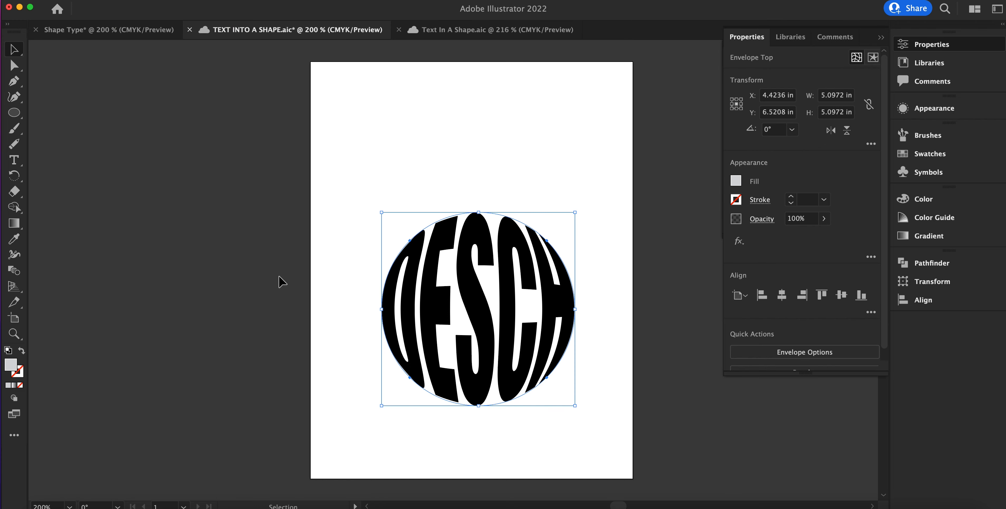
pyautogui.press('super+z')
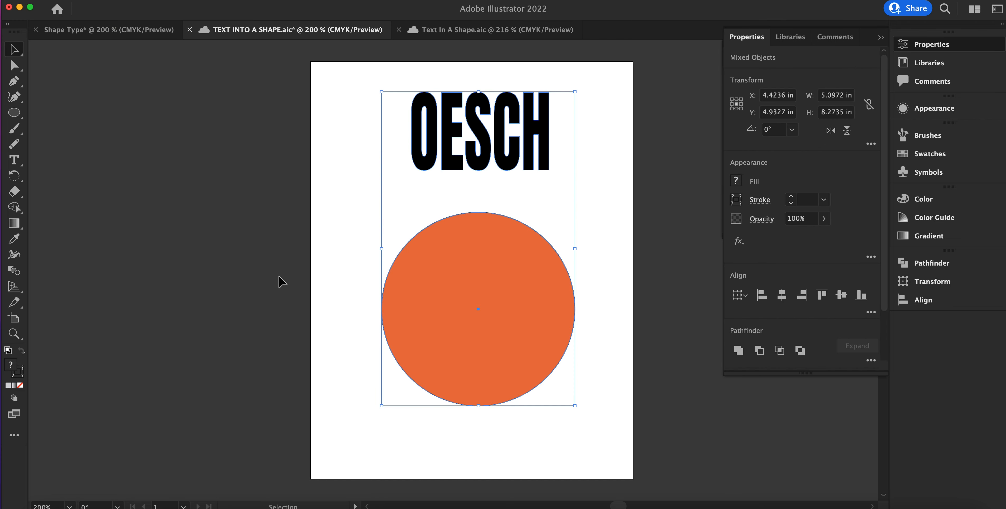
pyautogui.press('super+s')
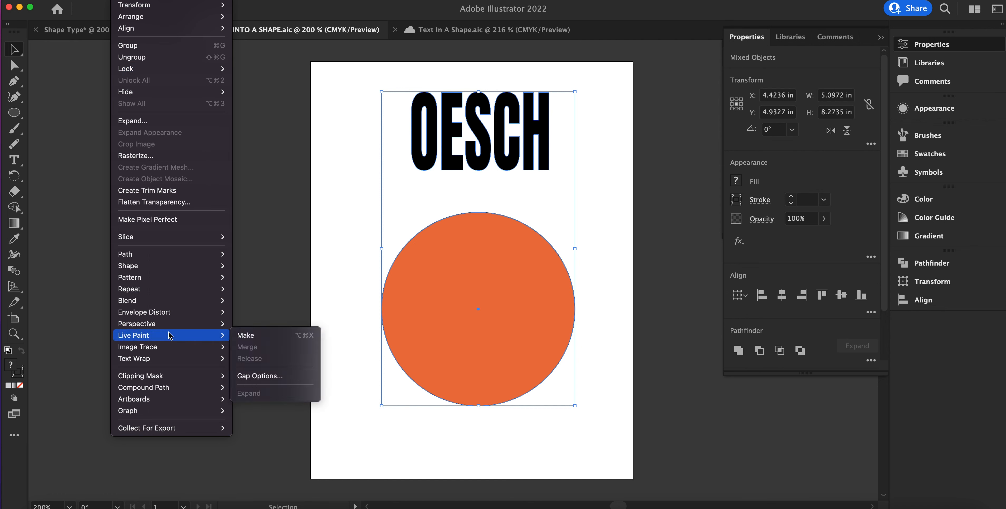
# Step: Envelope distort the OESCH lettering with the circle as top object, and move the rounded lettering to the upper part of the artboard
pyautogui.moveTo(170, 319)
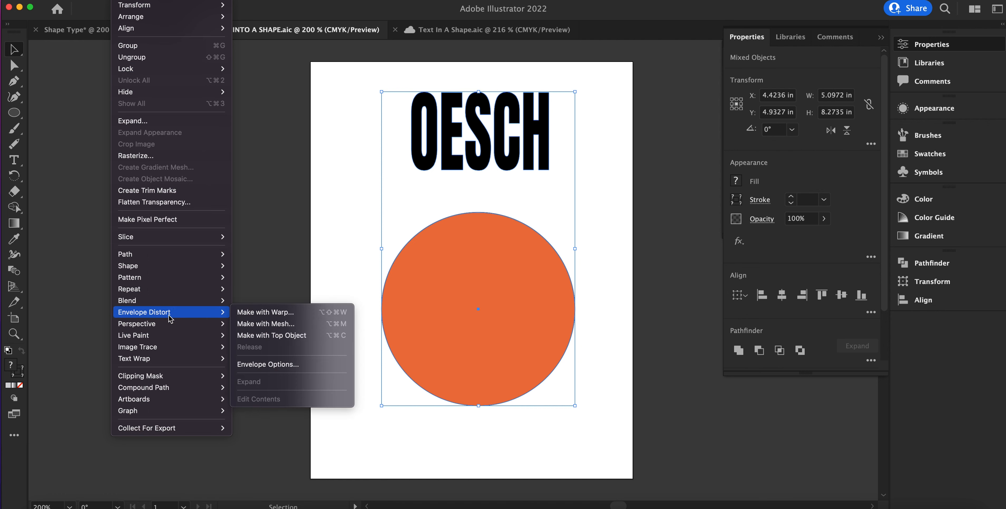
pyautogui.click(286, 340)
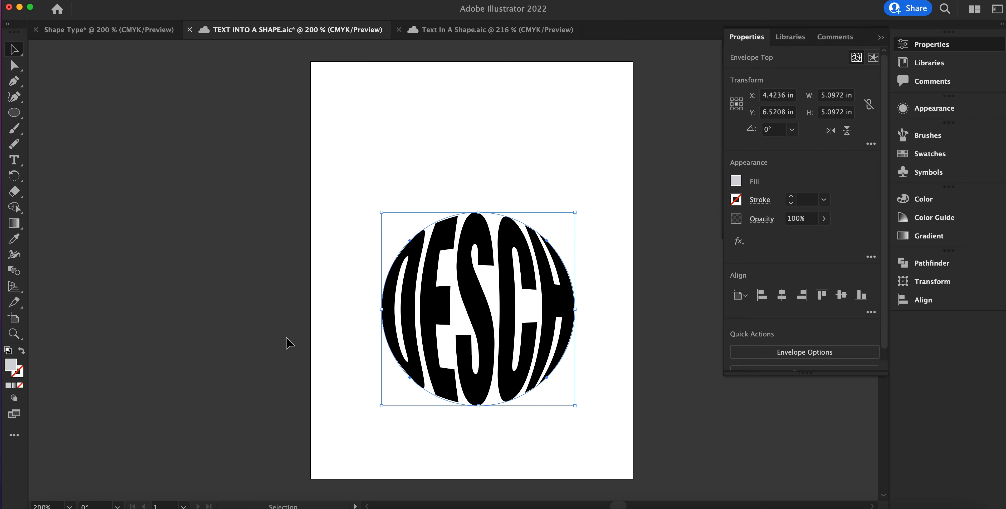
pyautogui.moveTo(482, 315); pyautogui.dragTo(479, 219)
pyautogui.click(111, 135)
pyautogui.scroll(1, 111, 136)
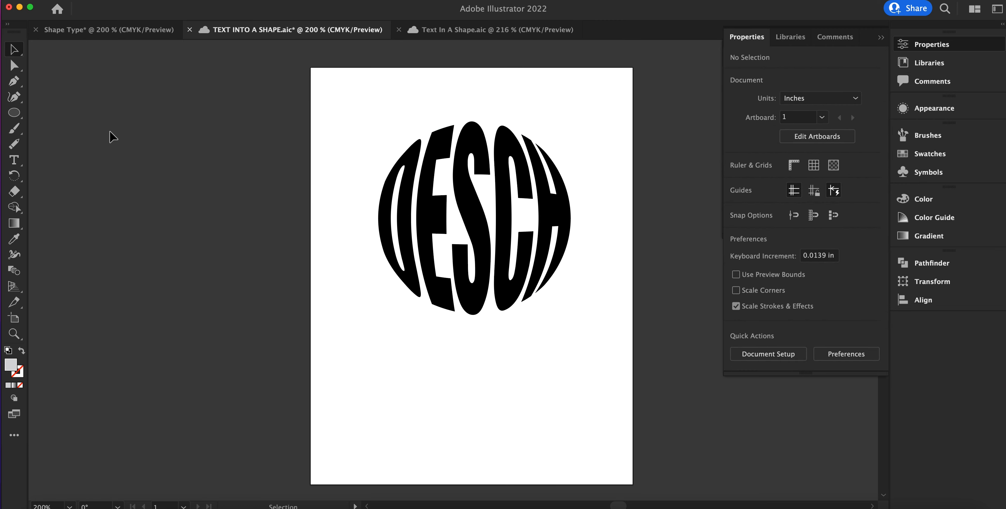
# Step: Undo the recent edits back to the live OESCH text above the orange circle and save the document
pyautogui.press('super+z')
pyautogui.press('super+z')
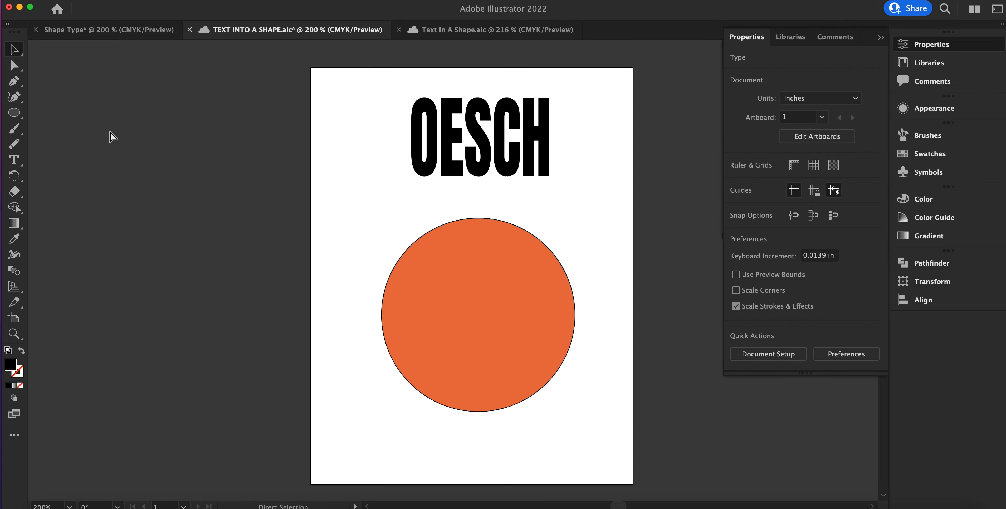
pyautogui.press('super+z')
pyautogui.click(110, 135)
pyautogui.hscroll(-1, 110, 135)
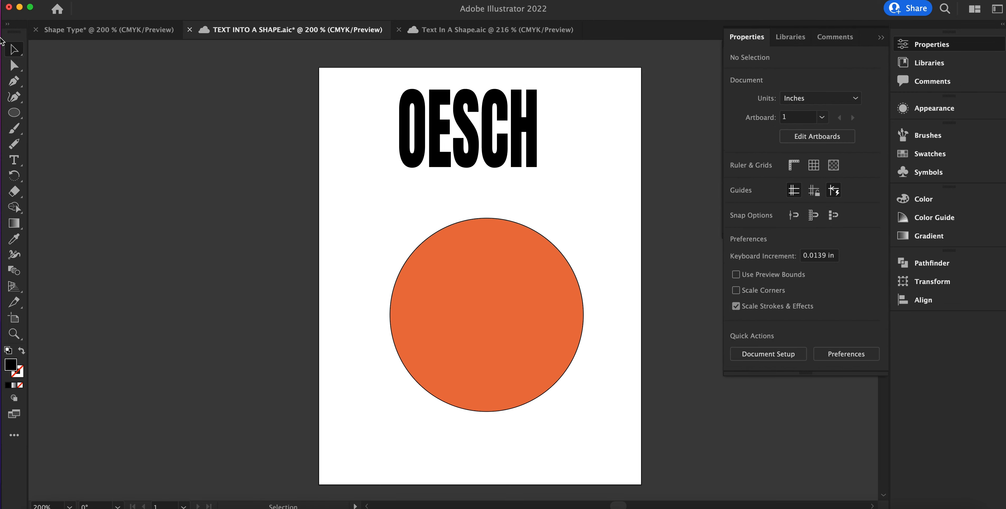
pyautogui.press('super+s')
# Step: Show the document's layers and bring the orange circle to the front of the stacking order
pyautogui.press('F7')
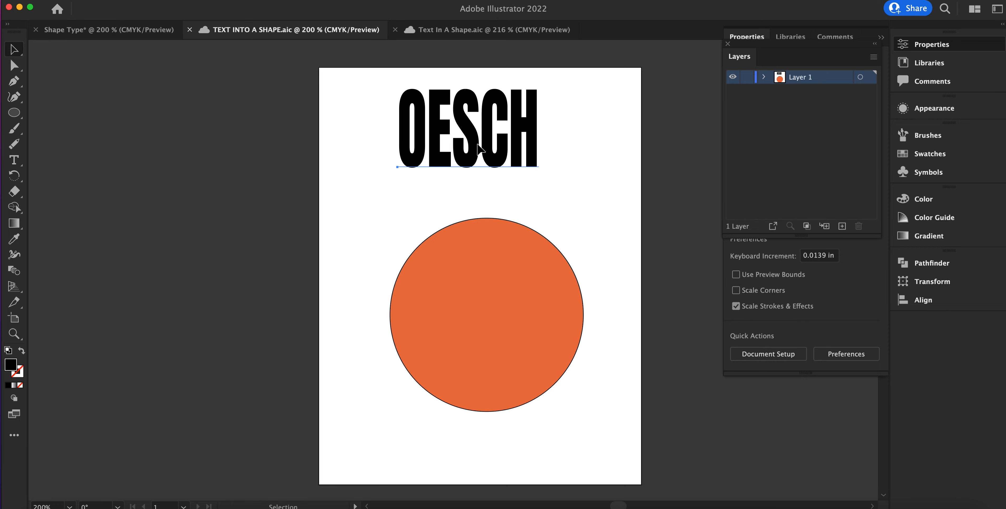
pyautogui.click(478, 147)
pyautogui.click(552, 329)
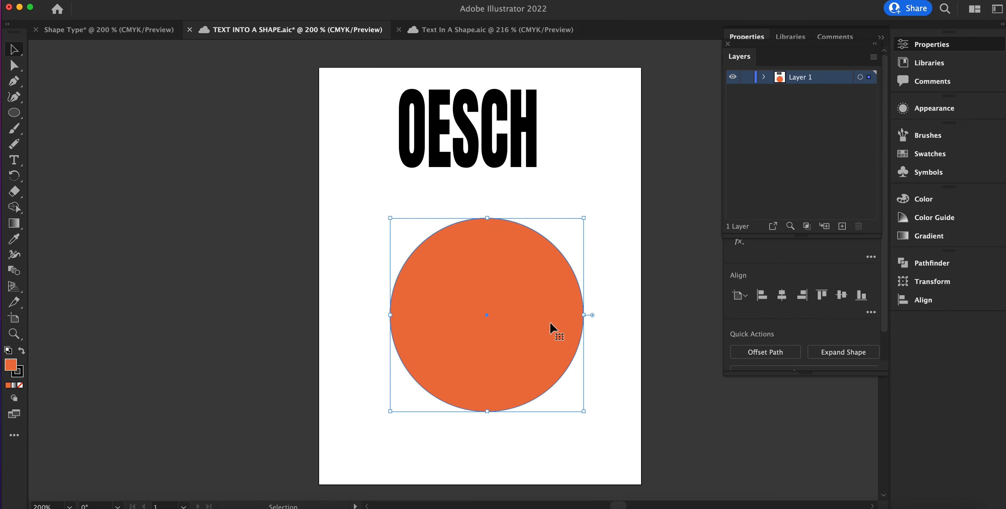
pyautogui.rightClick(551, 325)
pyautogui.moveTo(609, 453)
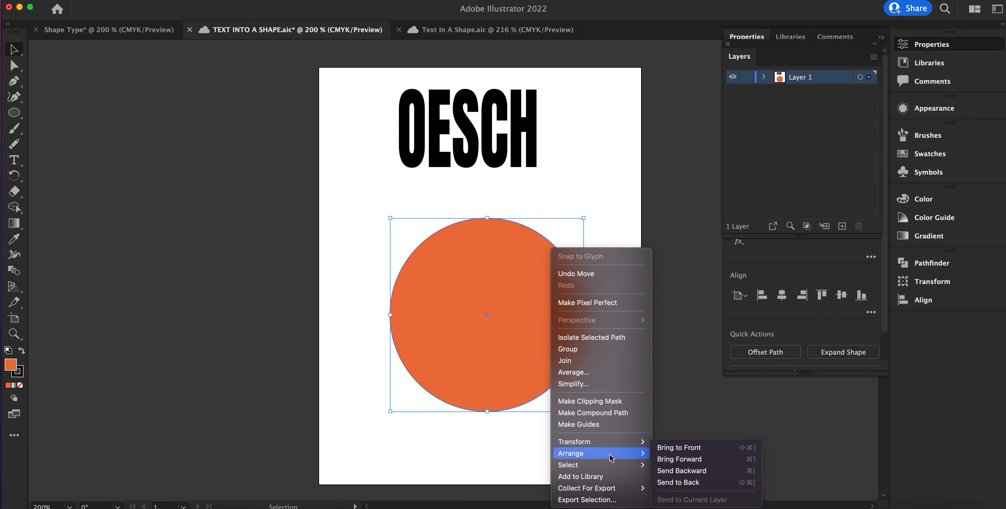
pyautogui.click(680, 447)
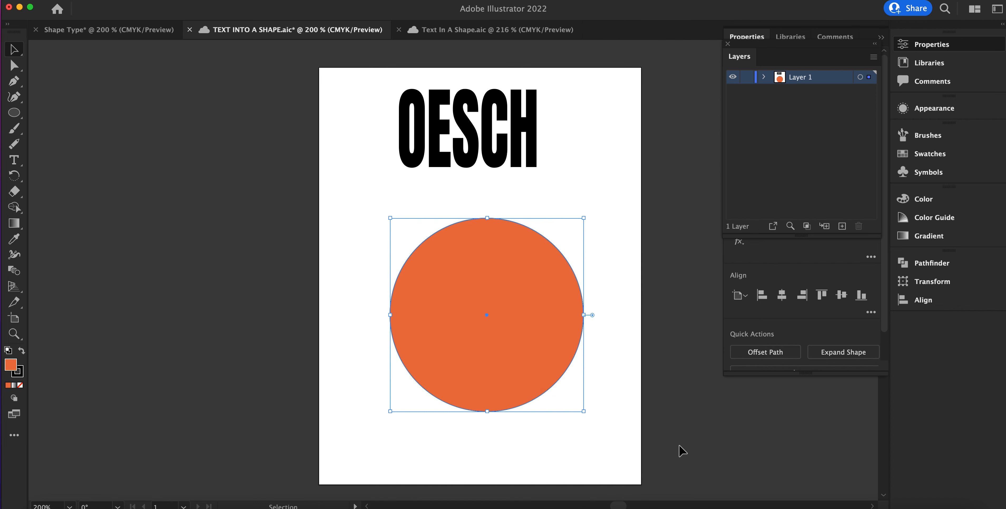
# Step: Convert the live OESCH text above the circle to outlines
pyautogui.click(471, 124)
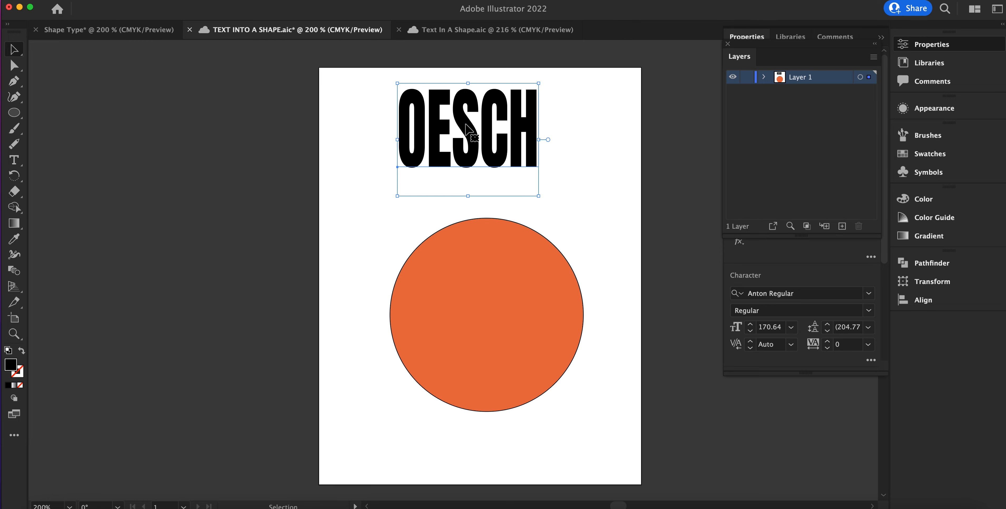
pyautogui.rightClick(467, 127)
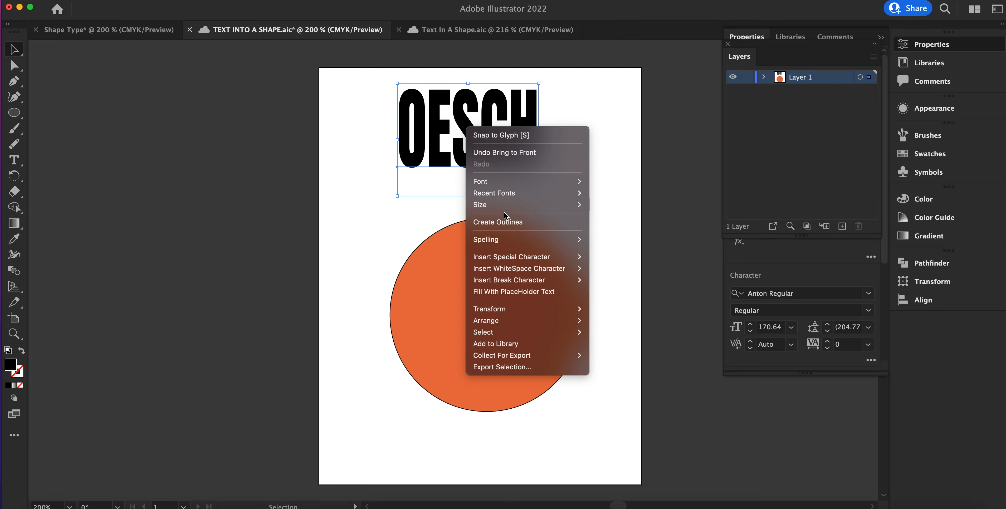
pyautogui.click(501, 221)
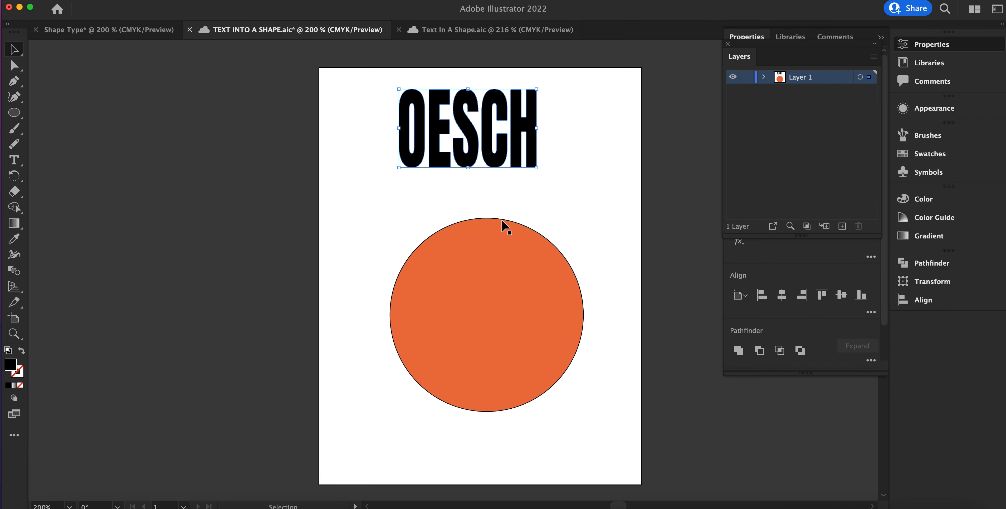
# Step: Select the outlined OESCH lettering together with the circle and apply Envelope Distort with the top object
pyautogui.click(382, 181)
pyautogui.moveTo(378, 92); pyautogui.dragTo(614, 397)
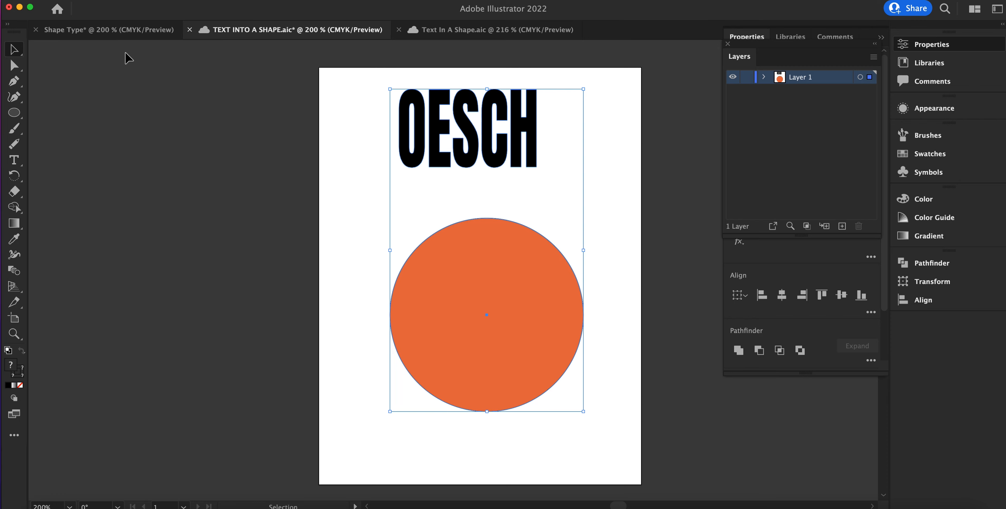
pyautogui.click(127, 5)
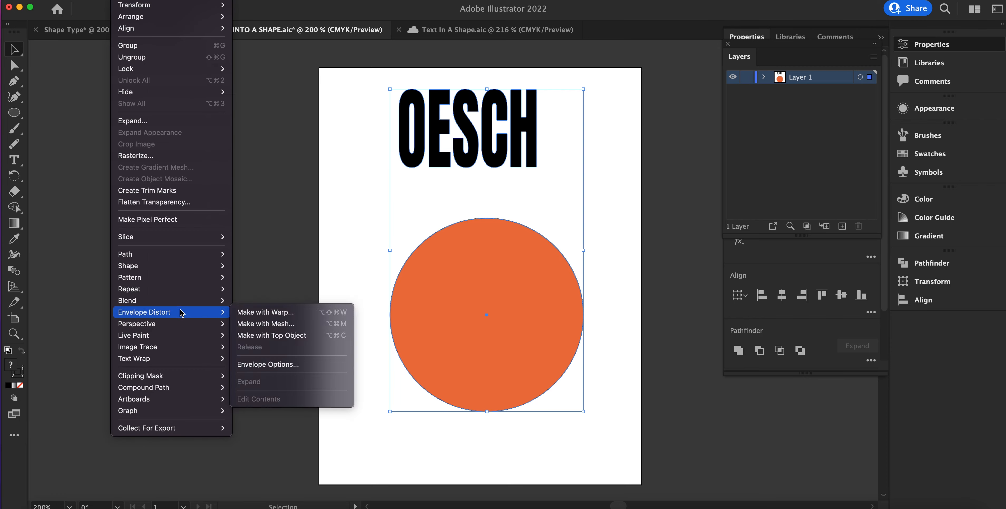
pyautogui.click(307, 344)
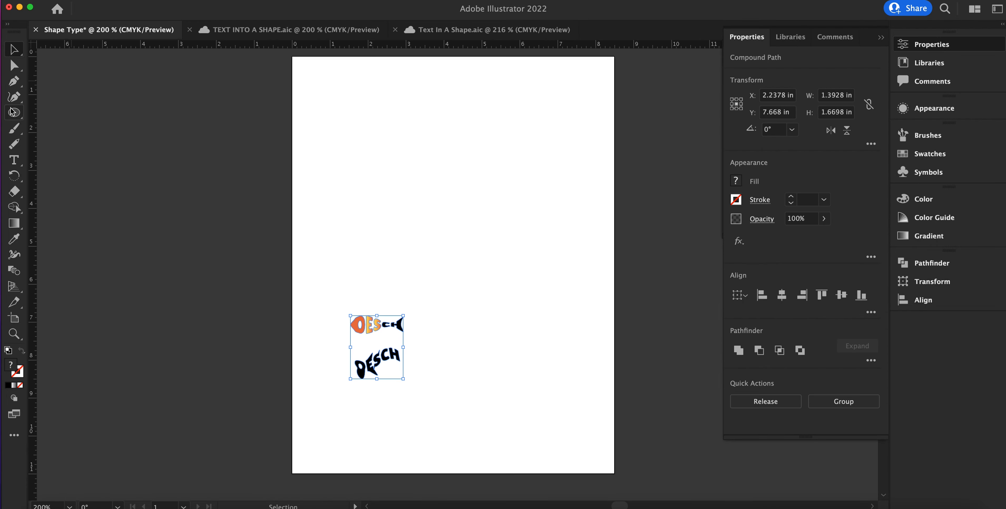
# Step: In the Shape Type document, draw a three-sided shape about 3.89 by 3.7 in with the Star tool, varying its points, and move it lower
pyautogui.click(12, 112)
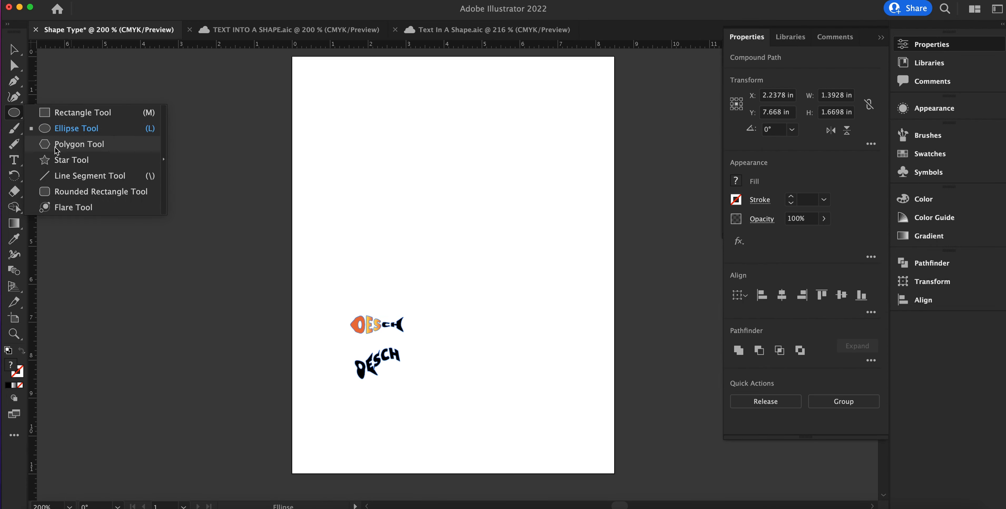
pyautogui.click(61, 160)
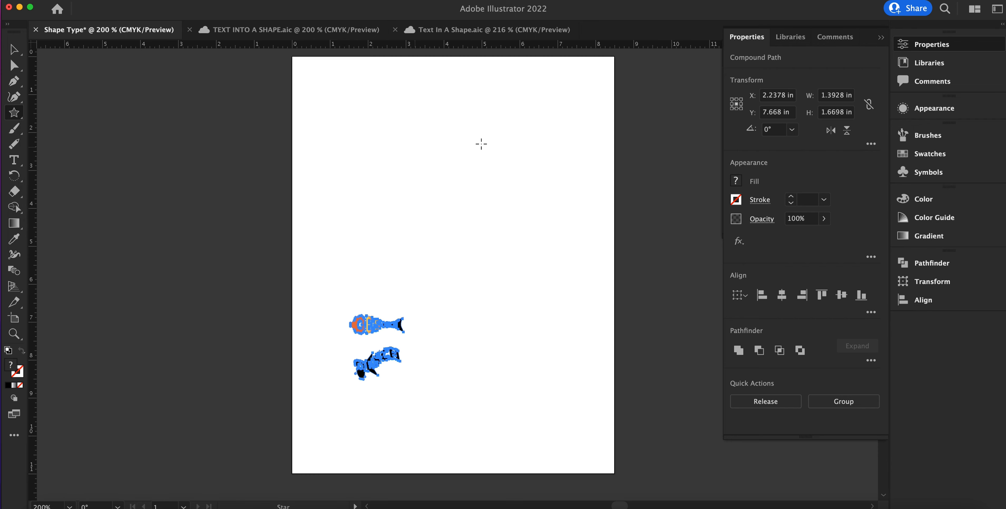
pyautogui.moveTo(413, 122); pyautogui.dragTo(480, 178)
pyautogui.press('Down')
pyautogui.press('Up')
pyautogui.press('Up')
pyautogui.press('Up')
pyautogui.press('Up')
pyautogui.press('Up')
pyautogui.press('Down')
pyautogui.press('Down')
pyautogui.press('Down')
pyautogui.press('Down')
pyautogui.press('Down')
pyautogui.press('Up')
pyautogui.press('Up')
pyautogui.press('Up')
pyautogui.press('Up')
pyautogui.press('Up')
pyautogui.press('Up')
pyautogui.press('Down')
pyautogui.press('Down')
pyautogui.press('Down')
pyautogui.press('Down')
pyautogui.press('Down')
pyautogui.press('Down')
pyautogui.press('Up')
pyautogui.press('Up')
pyautogui.press('Up')
pyautogui.press('Up')
pyautogui.press('Up')
pyautogui.press('Up')
pyautogui.press('Up')
pyautogui.press('Up')
pyautogui.press('Up')
pyautogui.press('Up')
pyautogui.press('Up')
pyautogui.press('Up')
pyautogui.press('Down')
pyautogui.press('Down')
pyautogui.press('Down')
pyautogui.press('Down')
pyautogui.press('Down')
pyautogui.press('Down')
pyautogui.press('Down')
pyautogui.press('Down')
pyautogui.press('Down')
pyautogui.press('Down')
pyautogui.press('Down')
pyautogui.press('Down')
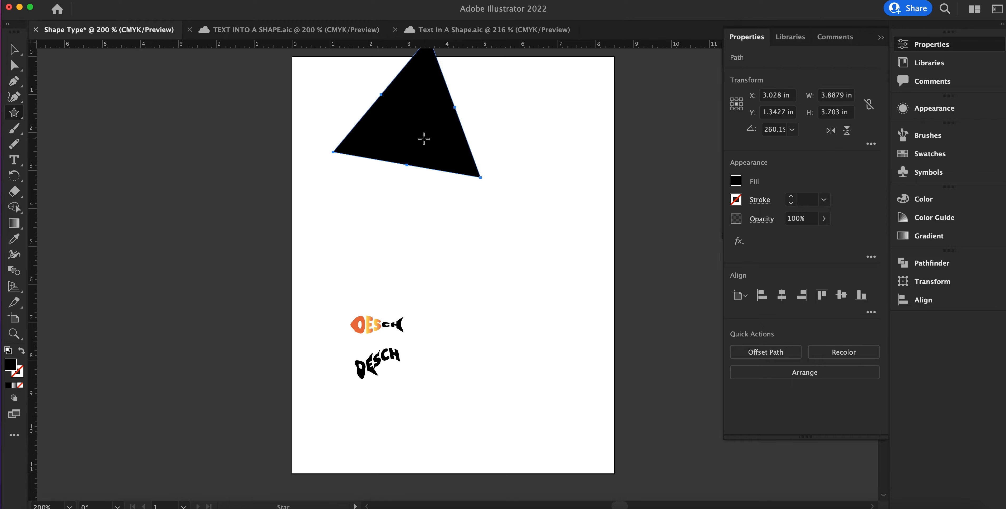
pyautogui.click(14, 49)
pyautogui.moveTo(399, 152); pyautogui.dragTo(466, 230)
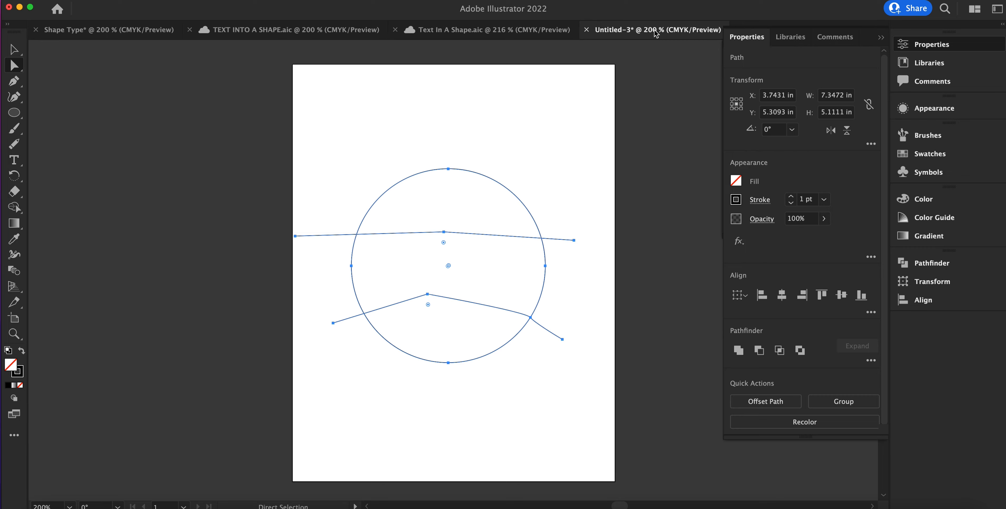
# Step: Switch to the Text In A Shape document, show its layers and hide Layer 1
pyautogui.click(526, 32)
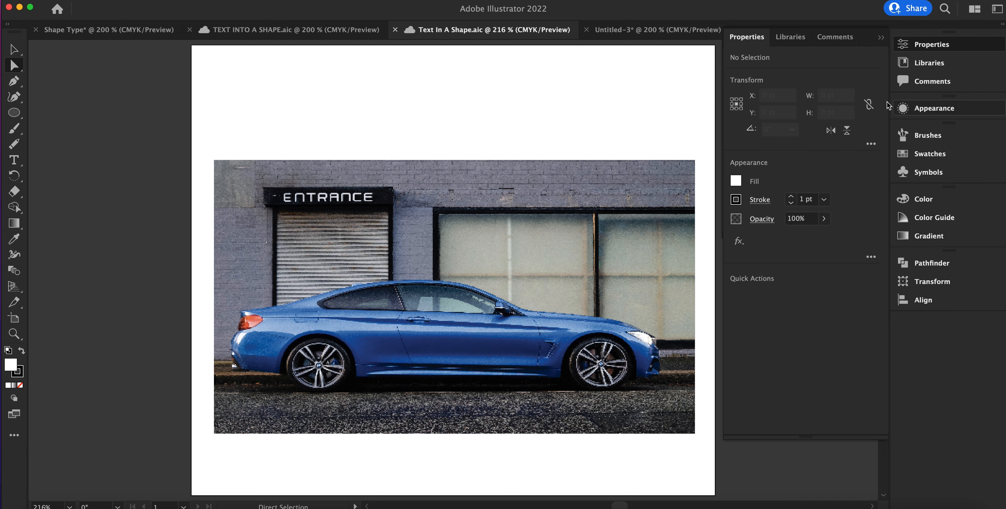
pyautogui.click(234, 0)
pyautogui.moveTo(270, 0)
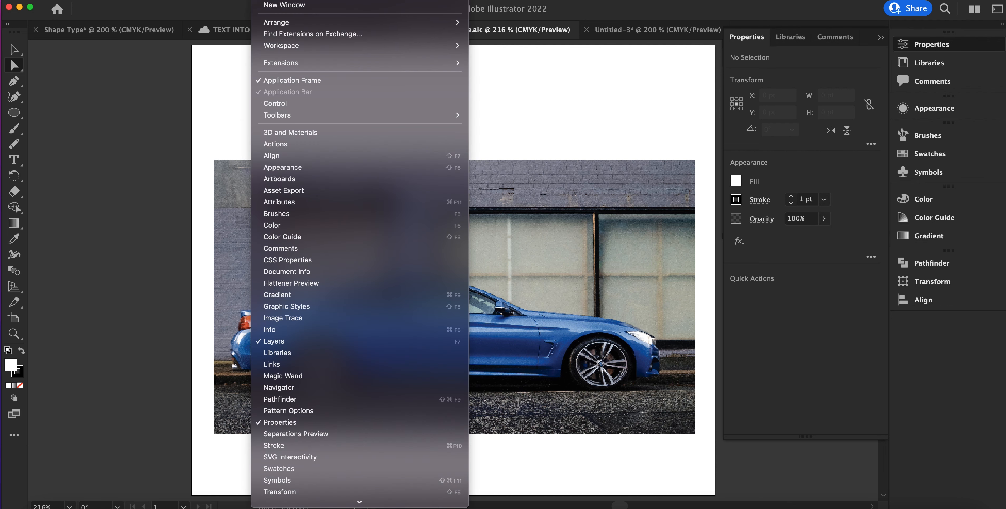
pyautogui.click(285, 342)
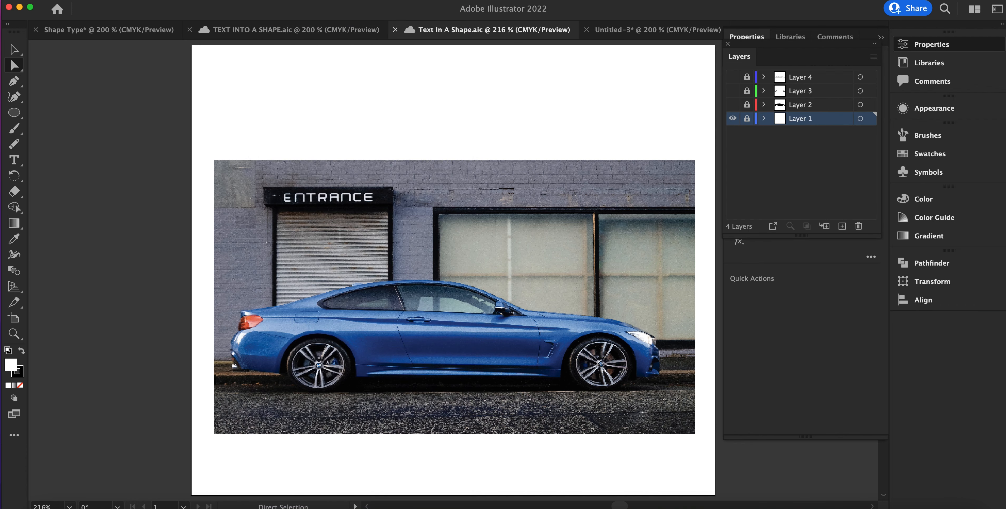
pyautogui.click(265, 0)
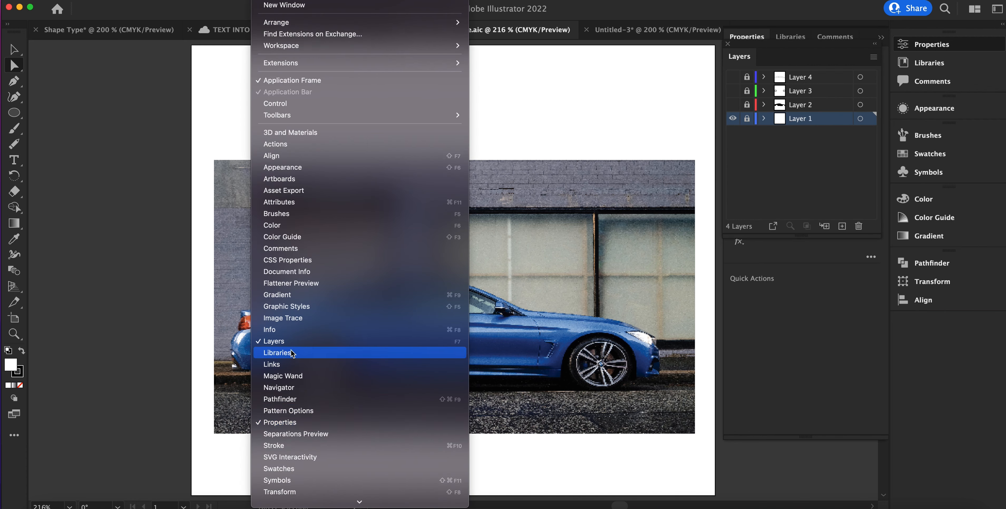
pyautogui.click(840, 392)
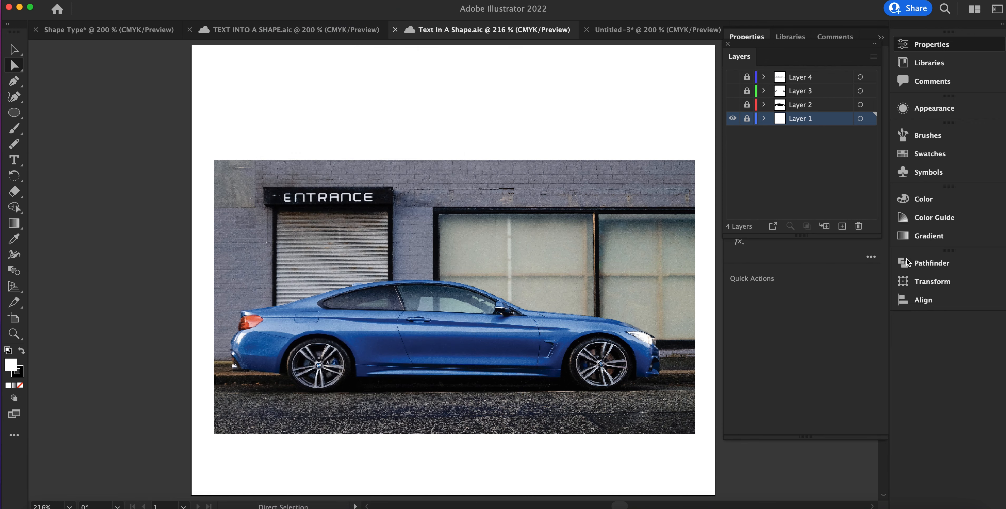
pyautogui.click(731, 118)
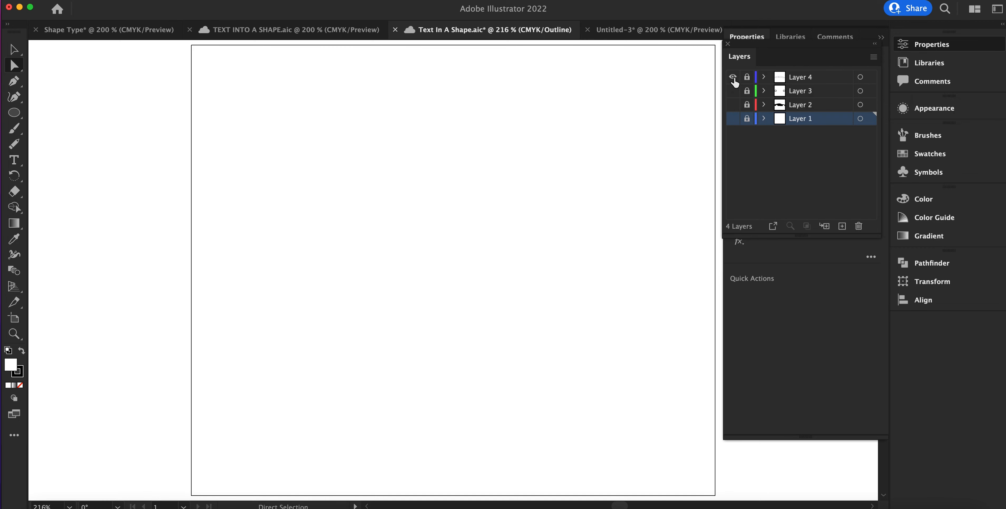
# Step: Show Layers 2, 3 and 4 with the car artwork and make Layer 4 the active layer
pyautogui.moveTo(732, 77); pyautogui.dragTo(732, 109)
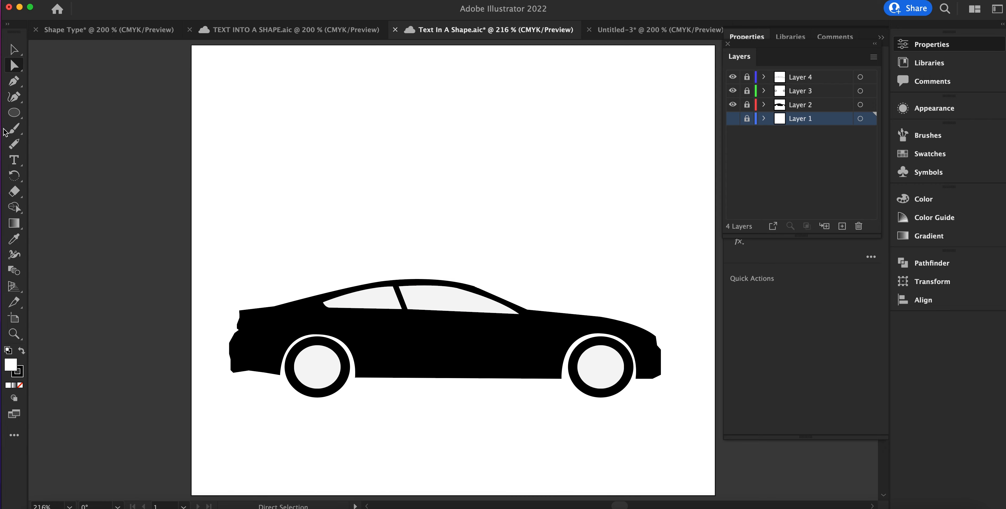
pyautogui.click(13, 159)
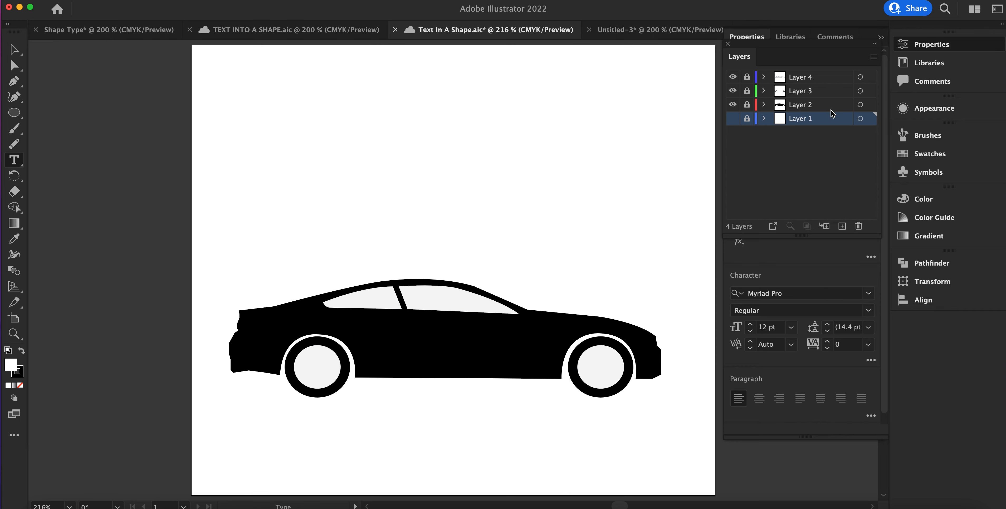
pyautogui.click(823, 77)
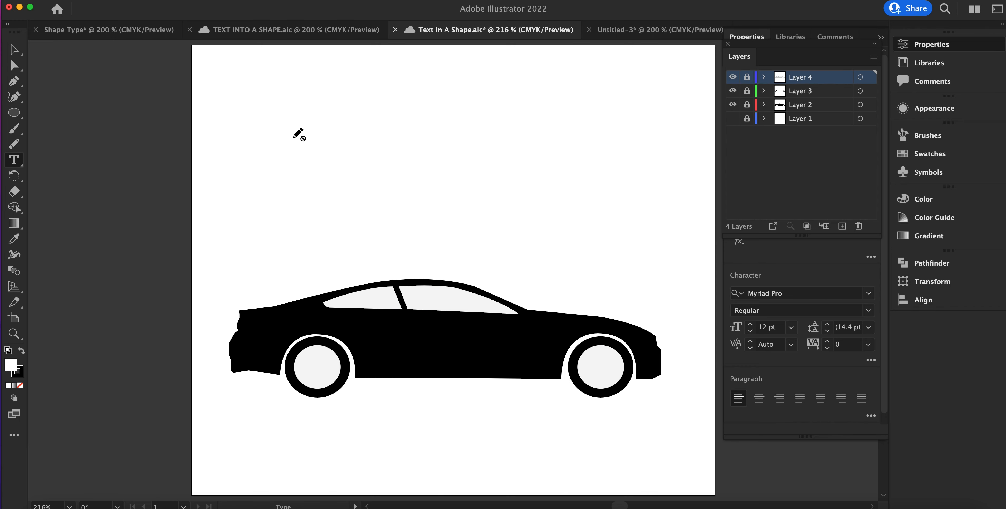
# Step: Unlock Layer 4 and add a new layer above it
pyautogui.press('v')
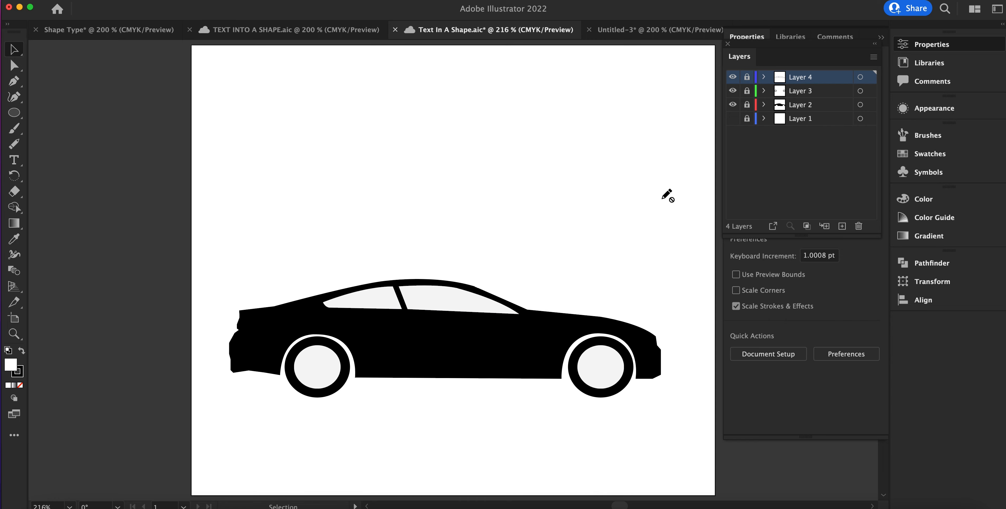
pyautogui.click(849, 379)
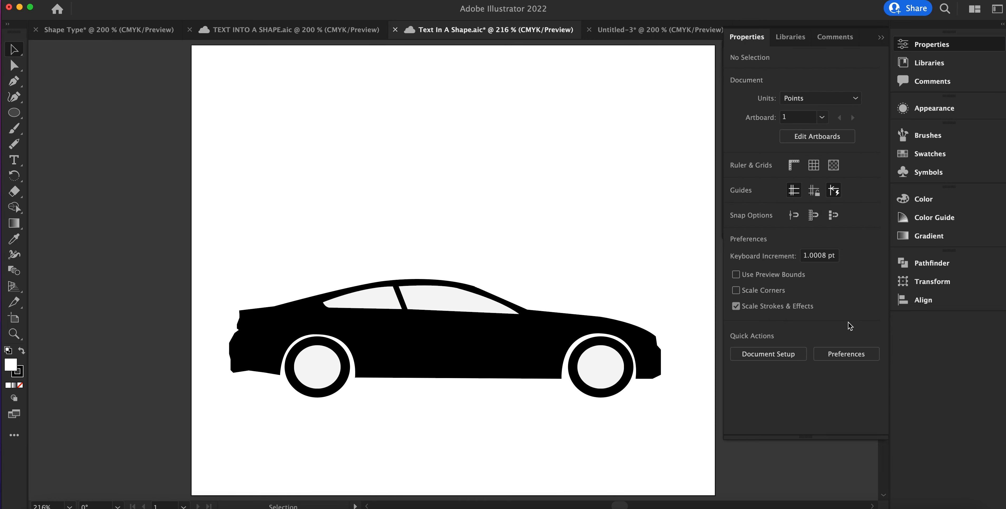
pyautogui.click(779, 36)
pyautogui.click(880, 39)
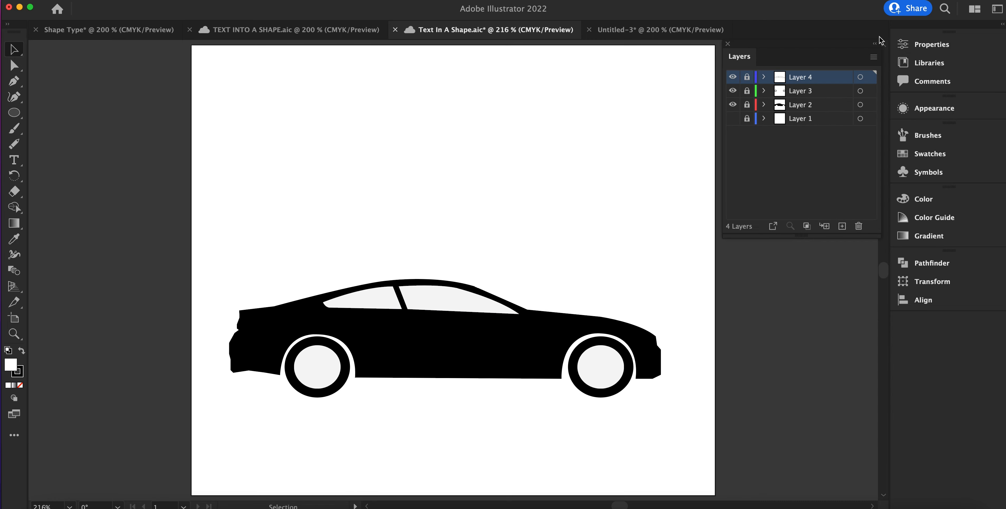
pyautogui.click(746, 77)
pyautogui.click(842, 226)
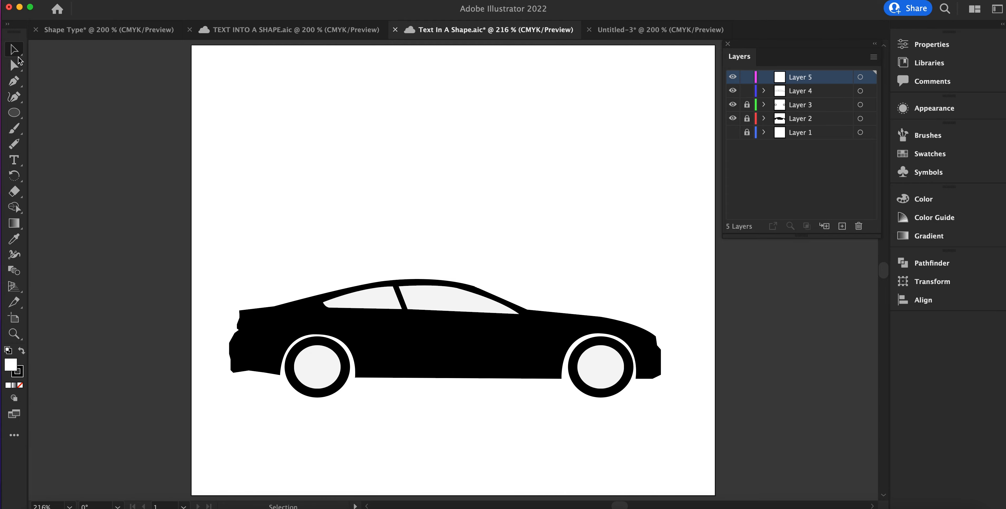
# Step: Add an area text frame about 593.5 by 162 pt above the car on the new layer, reading "SKILLS YOU NEED. FUTURE YOU WANT."
pyautogui.click(14, 159)
pyautogui.moveTo(300, 90); pyautogui.dragTo(641, 183)
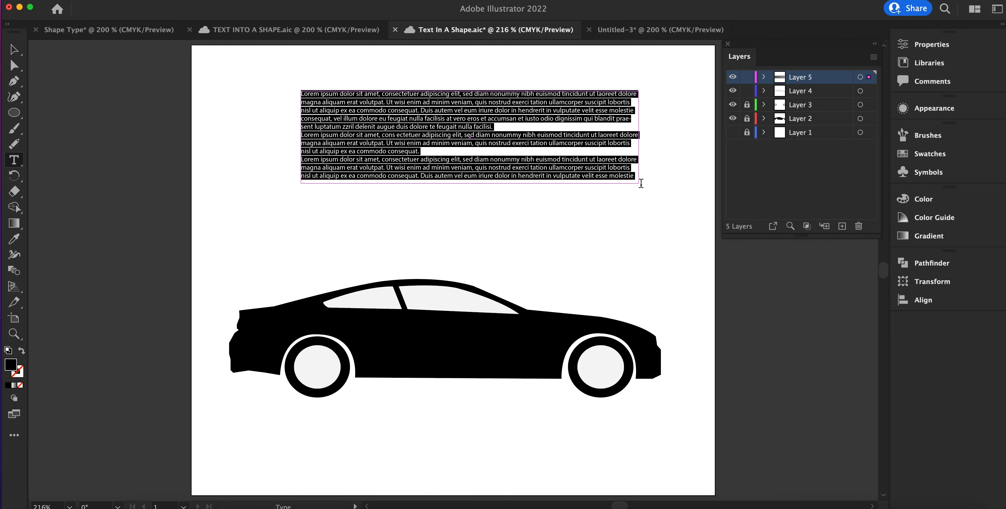
pyautogui.write('Skills')
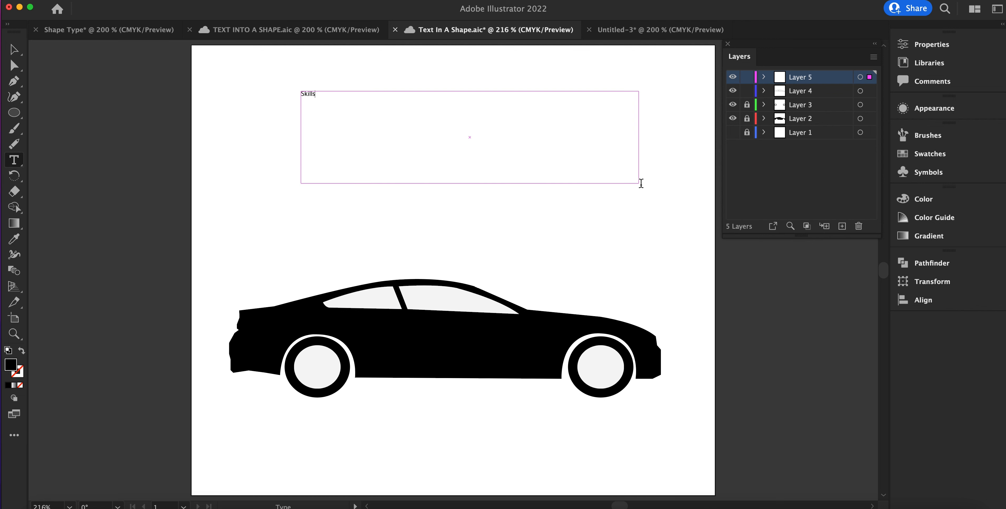
pyautogui.write(' You Need')
pyautogui.press('BackSpace')
pyautogui.press('BackSpace')
pyautogui.press('BackSpace')
pyautogui.press('BackSpace')
pyautogui.press('BackSpace')
pyautogui.press('BackSpace')
pyautogui.press('BackSpace')
pyautogui.press('BackSpace')
pyautogui.press('BackSpace')
pyautogui.press('BackSpace')
pyautogui.press('BackSpace')
pyautogui.press('BackSpace')
pyautogui.press('BackSpace')
pyautogui.press('BackSpace')
pyautogui.press('BackSpace')
pyautogui.write('SKILLS YOU NEED. FUTURE YOU WANT.')
# Step: Set the font of the whole slogan above the car to Alfa Slab One Regular
pyautogui.moveTo(424, 95); pyautogui.dragTo(274, 96)
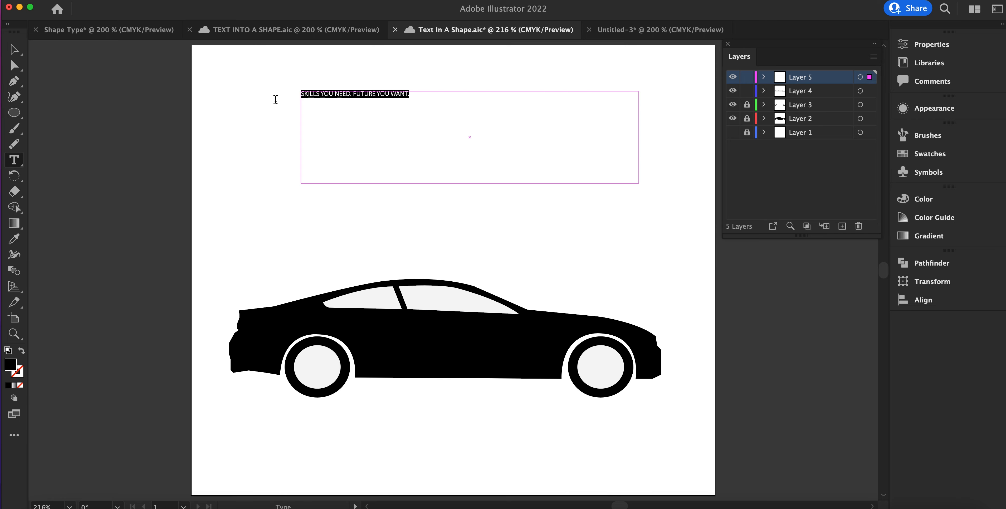
pyautogui.click(925, 45)
pyautogui.click(867, 300)
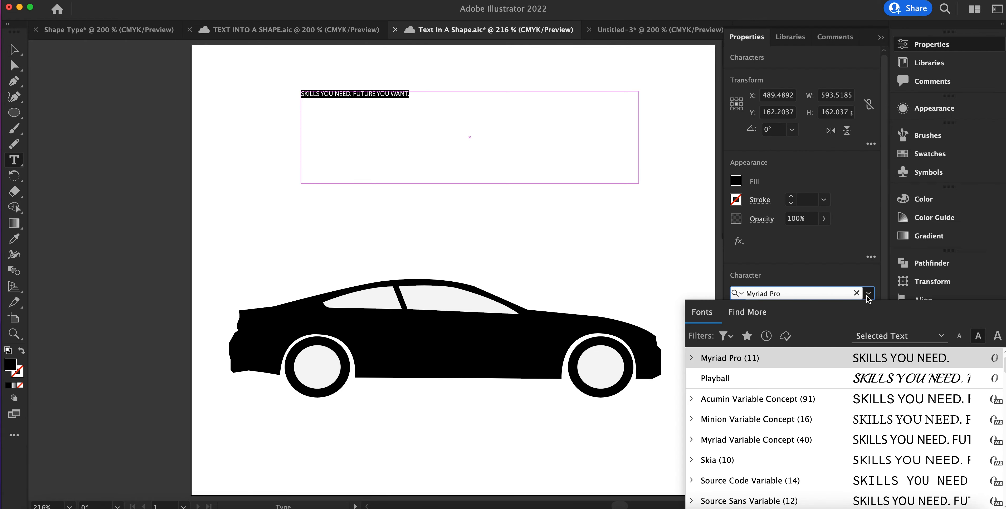
pyautogui.scroll(-10, 881, 429)
pyautogui.scroll(-4, 881, 429)
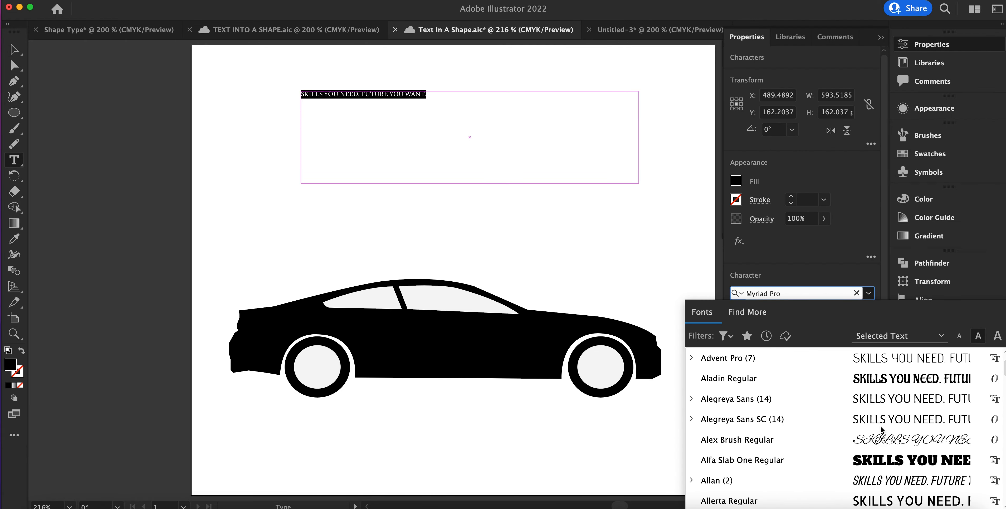
pyautogui.click(898, 461)
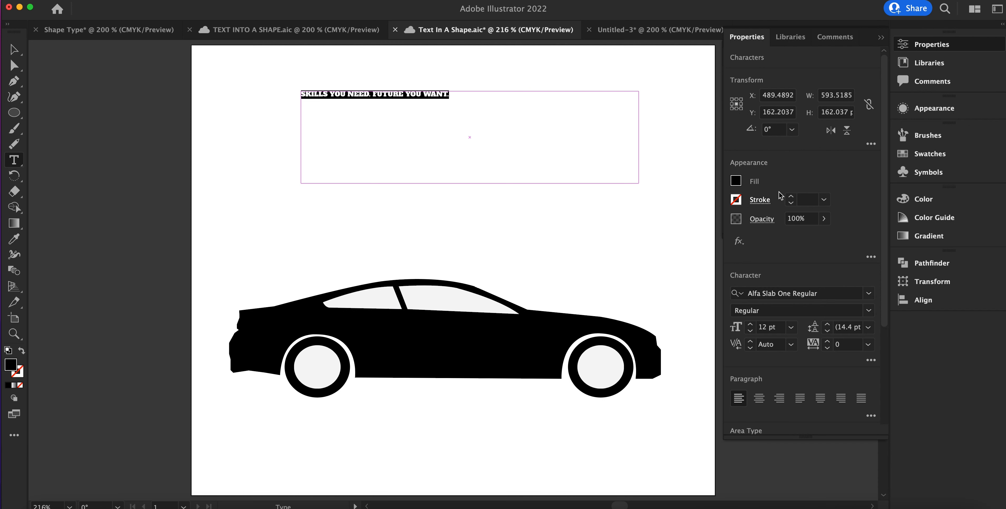
# Step: Set the slogan's font size to 28 pt and widen its text frame to about 614.8 pt so it fits on one line
pyautogui.click(750, 324)
pyautogui.click(750, 325)
pyautogui.click(750, 325)
pyautogui.click(750, 324)
pyautogui.click(750, 325)
pyautogui.click(750, 325)
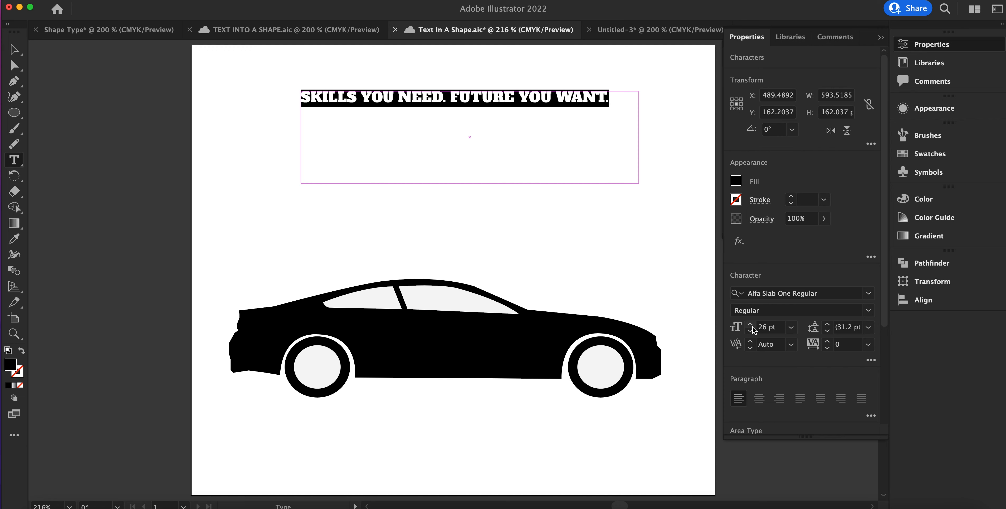
pyautogui.click(750, 324)
pyautogui.click(749, 324)
pyautogui.click(750, 324)
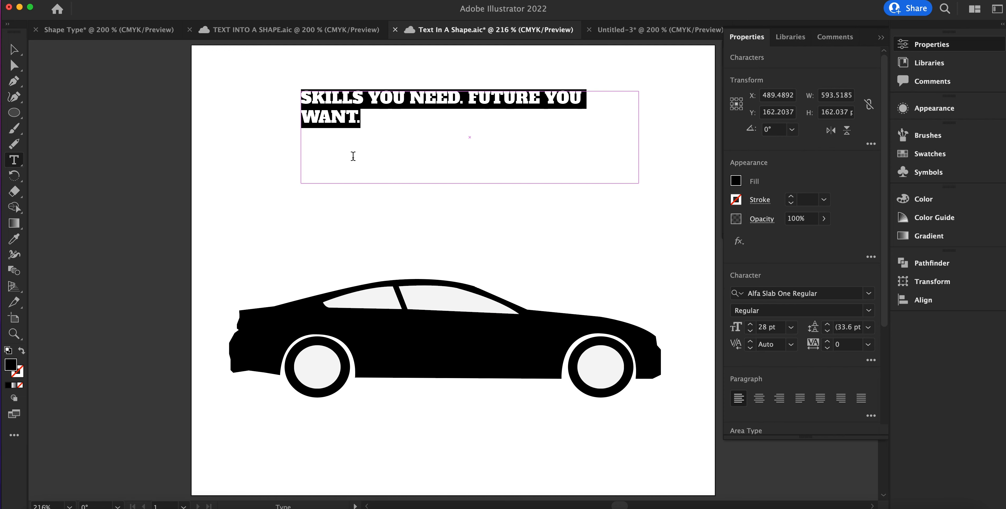
pyautogui.click(15, 50)
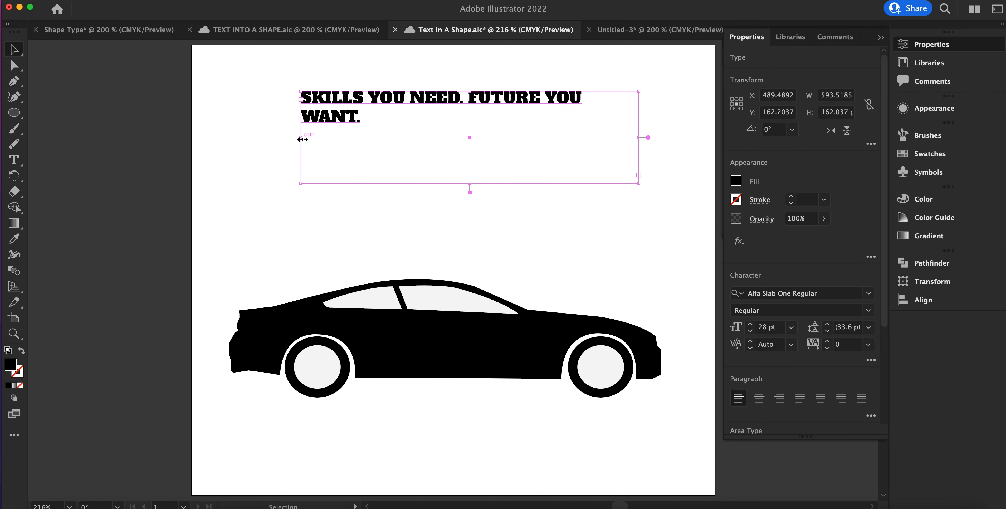
pyautogui.moveTo(299, 139)
pyautogui.mouseDown()
pyautogui.moveTo(267, 139)
pyautogui.moveTo(290, 141)
pyautogui.mouseUp()
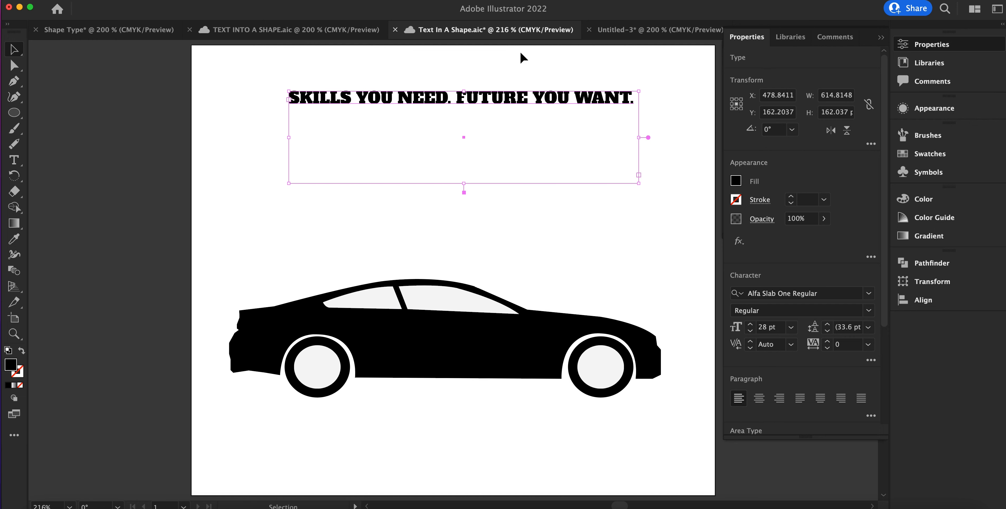
pyautogui.click(220, 117)
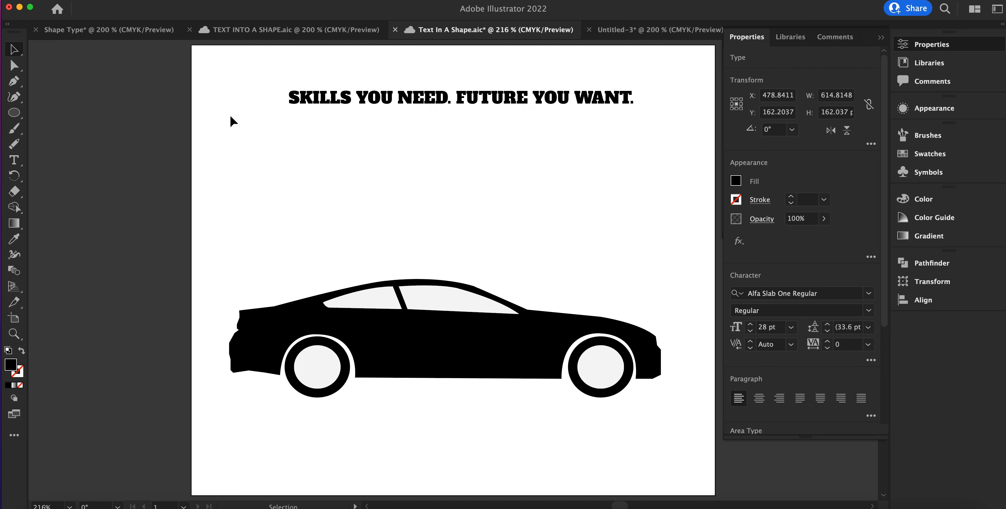
# Step: Convert the slogan text to outlines and ungroup its letters
pyautogui.click(430, 105)
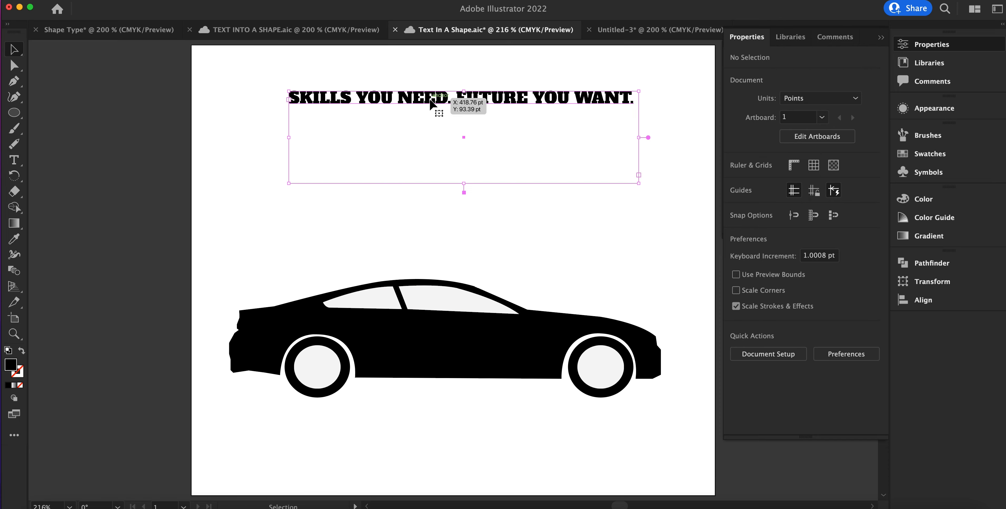
pyautogui.rightClick(431, 105)
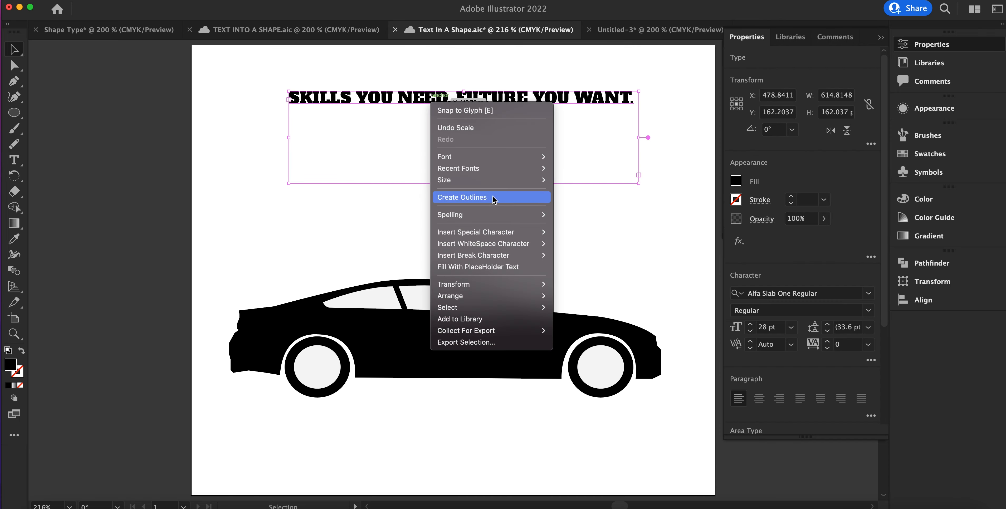
pyautogui.click(465, 195)
pyautogui.click(126, 0)
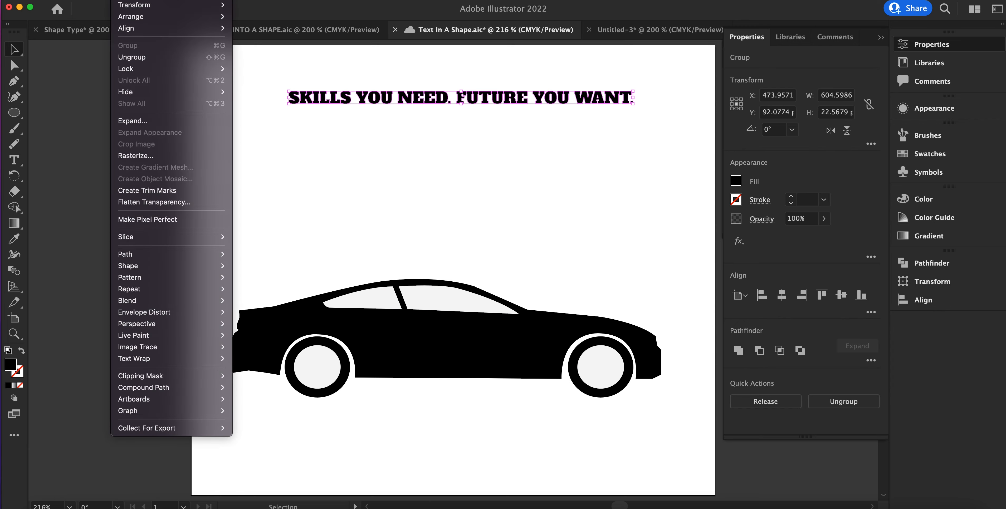
pyautogui.moveTo(99, 0)
pyautogui.click(132, 58)
pyautogui.click(137, 1)
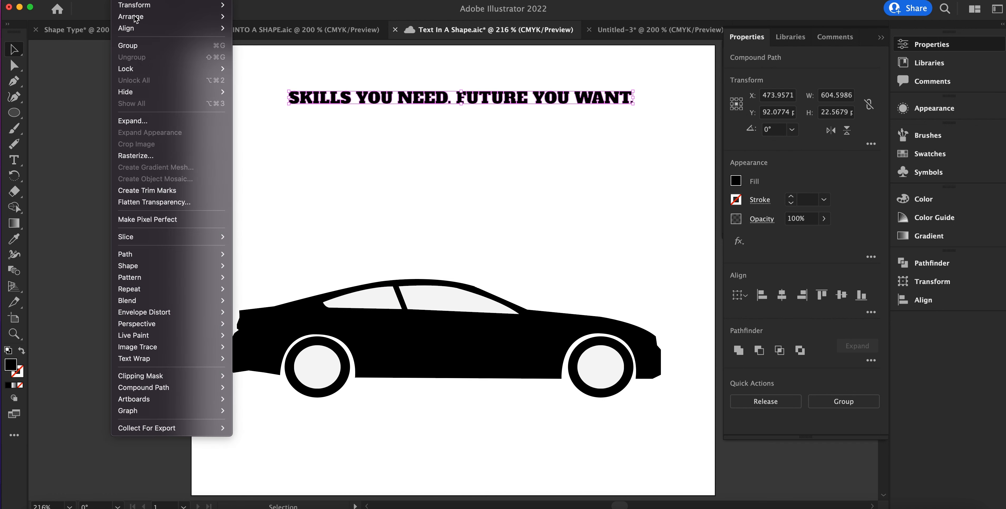
pyautogui.click(258, 117)
pyautogui.click(273, 124)
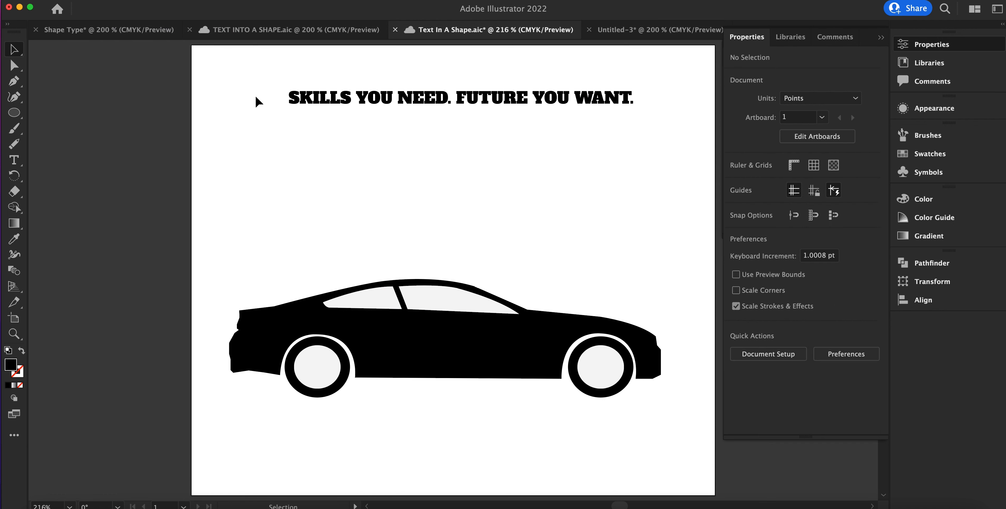
# Step: Fill all the outlined slogan letters with the medium green swatch
pyautogui.moveTo(258, 86); pyautogui.dragTo(640, 109)
pyautogui.click(736, 180)
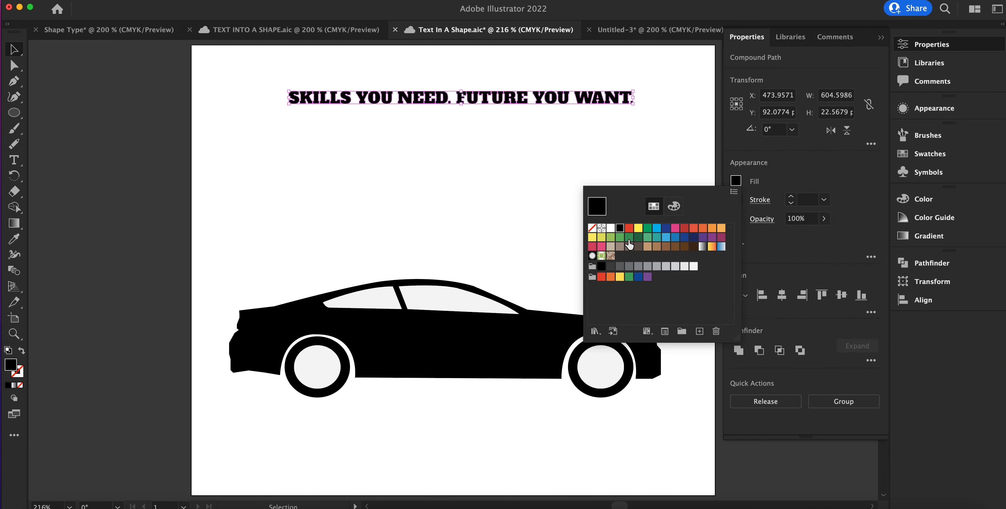
pyautogui.click(620, 237)
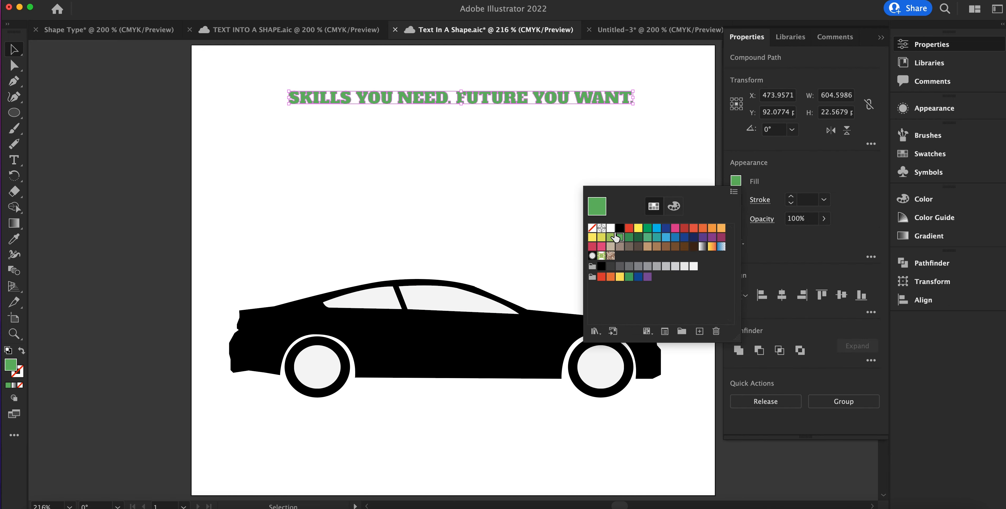
pyautogui.click(616, 123)
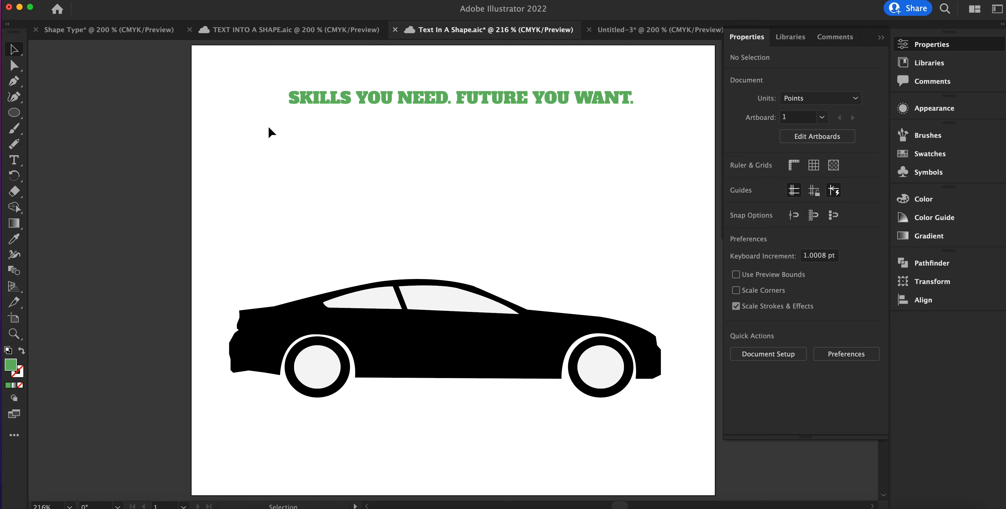
# Step: Move SKILLS onto the rear of the car body, tilted along its slope, and place YOU beside it above the rear wheel
pyautogui.moveTo(272, 76); pyautogui.dragTo(240, 349)
pyautogui.moveTo(339, 81); pyautogui.dragTo(395, 113)
pyautogui.moveTo(375, 96); pyautogui.dragTo(336, 325)
pyautogui.click(338, 111)
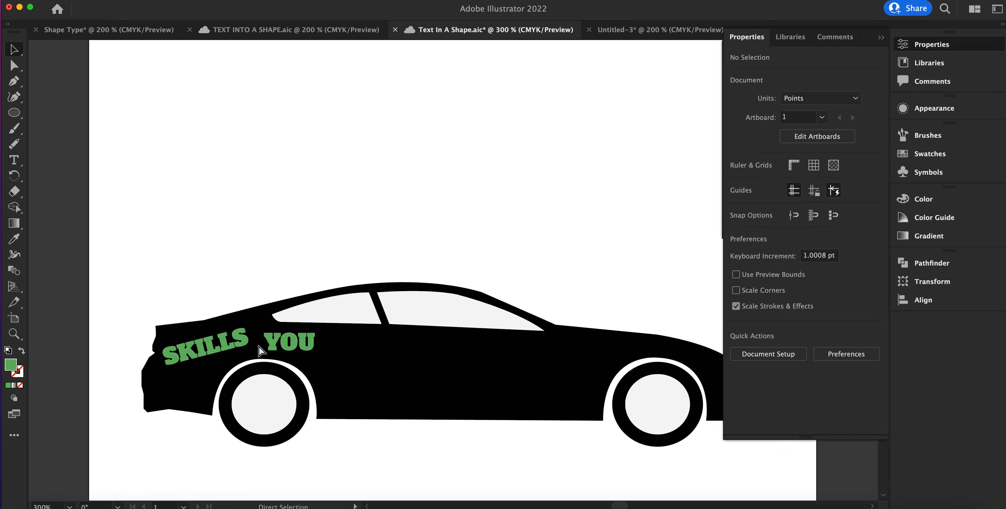
# Step: Stretch the Y of YOU by its anchor points up to the window edge and down to the wheel arch, and save the document
pyautogui.press('super+equal')
pyautogui.press('super+equal')
pyautogui.press('super+equal')
pyautogui.moveTo(231, 382); pyautogui.dragTo(531, 141)
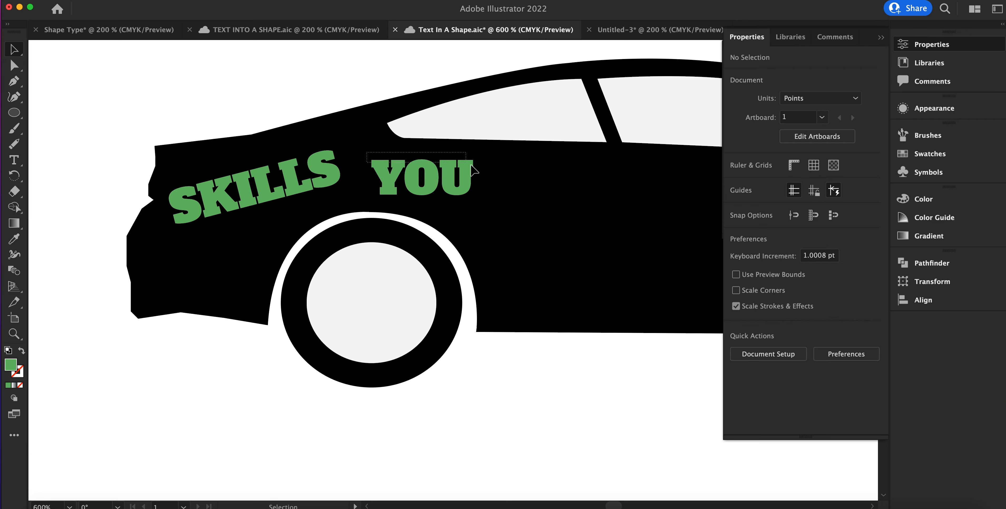
pyautogui.click(467, 187)
pyautogui.click(14, 65)
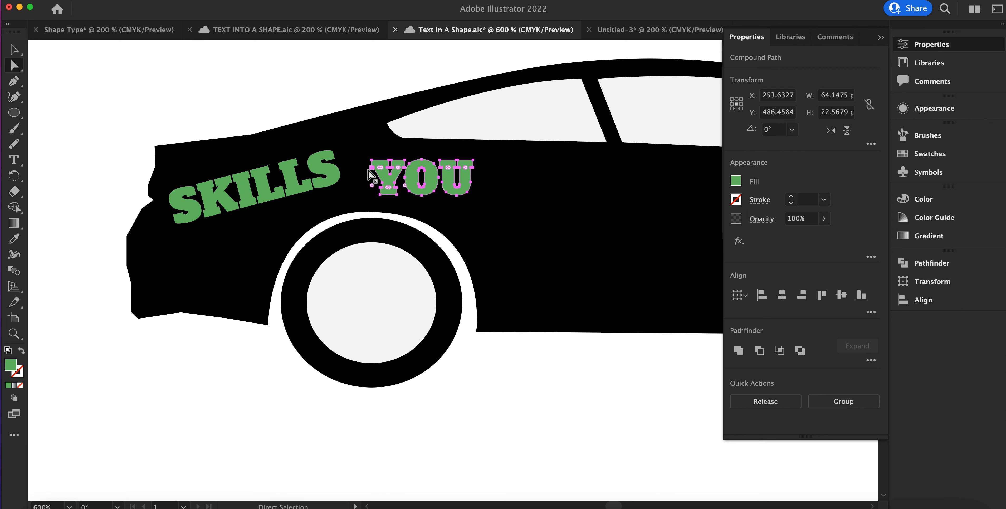
pyautogui.moveTo(371, 176); pyautogui.dragTo(394, 196)
pyautogui.click(378, 187)
pyautogui.moveTo(370, 152); pyautogui.dragTo(410, 144)
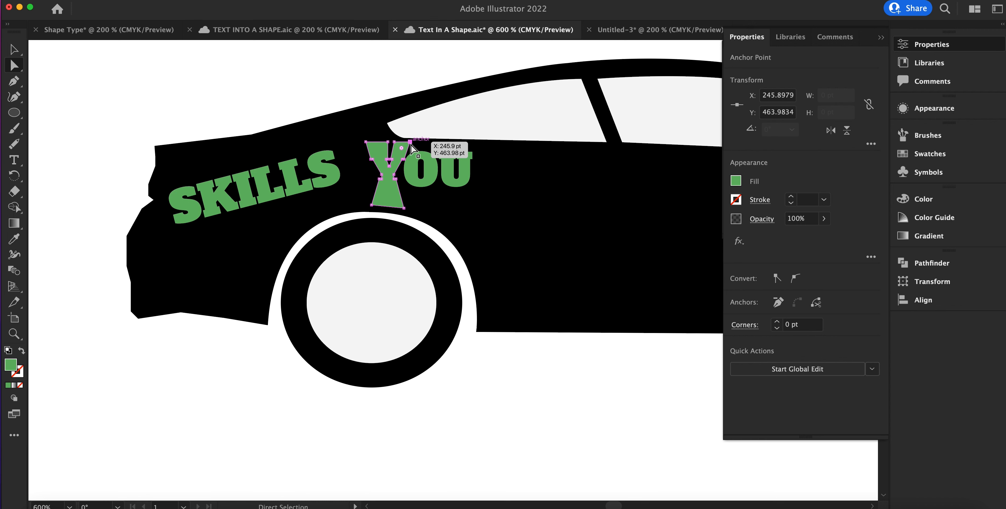
pyautogui.press('super+s')
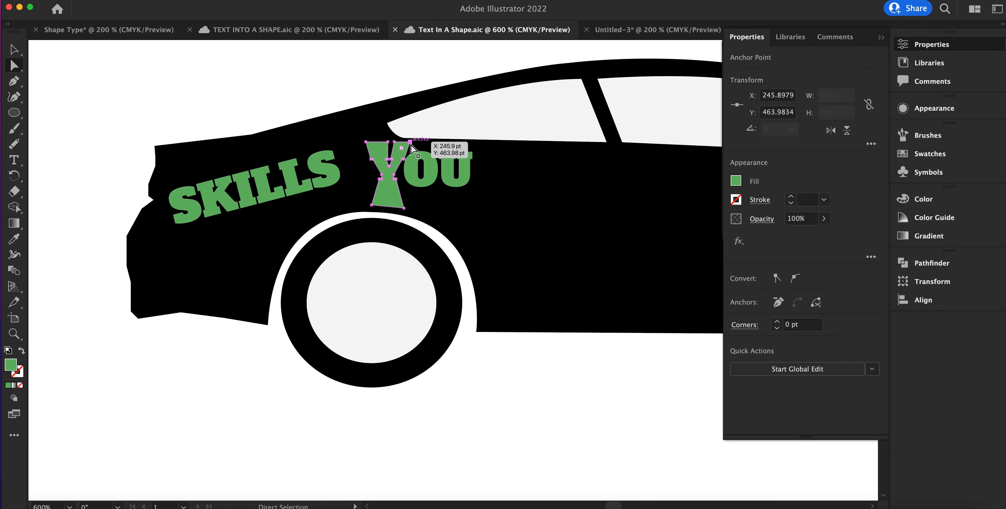
# Step: Shift an anchor point on the Y's stem and bow the top of its left arm upward with the Curvature Tool
pyautogui.click(378, 175)
pyautogui.moveTo(378, 175); pyautogui.dragTo(397, 174)
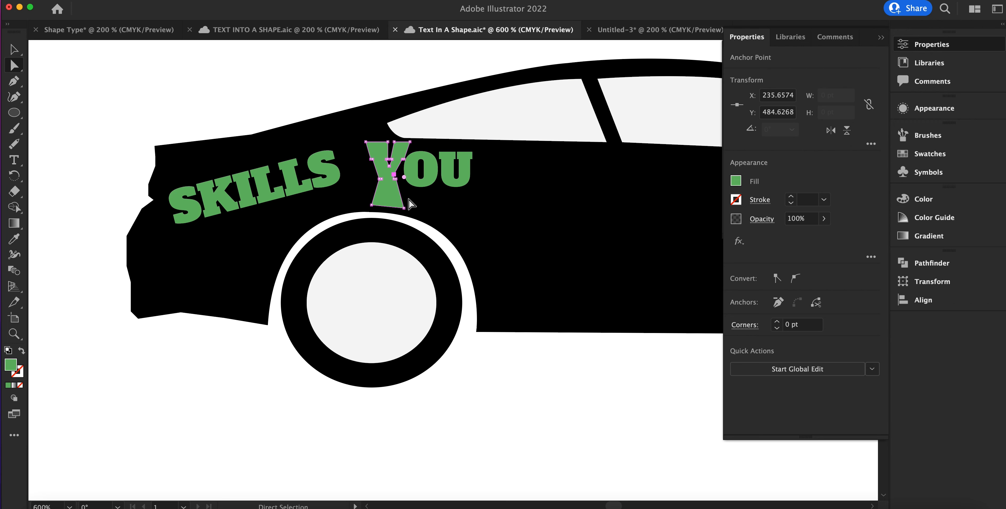
pyautogui.click(16, 96)
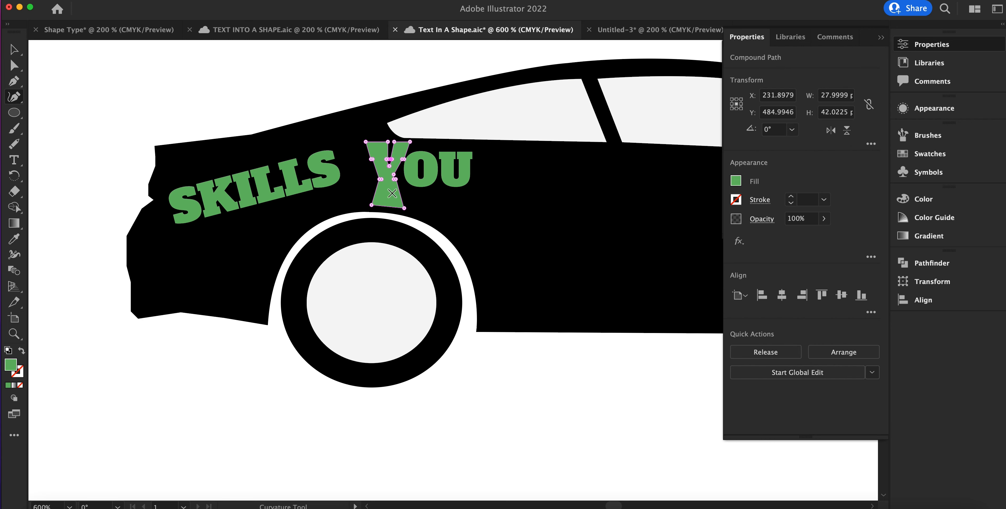
pyautogui.press('super')
pyautogui.press('super+equal')
pyautogui.press('super+equal')
pyautogui.press('super+equal')
pyautogui.press('super+equal')
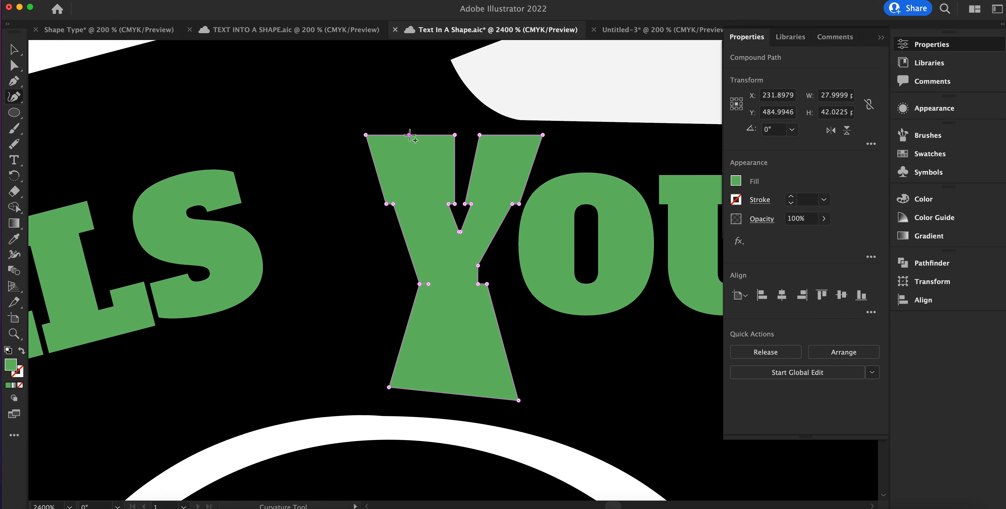
pyautogui.moveTo(409, 135); pyautogui.dragTo(409, 112)
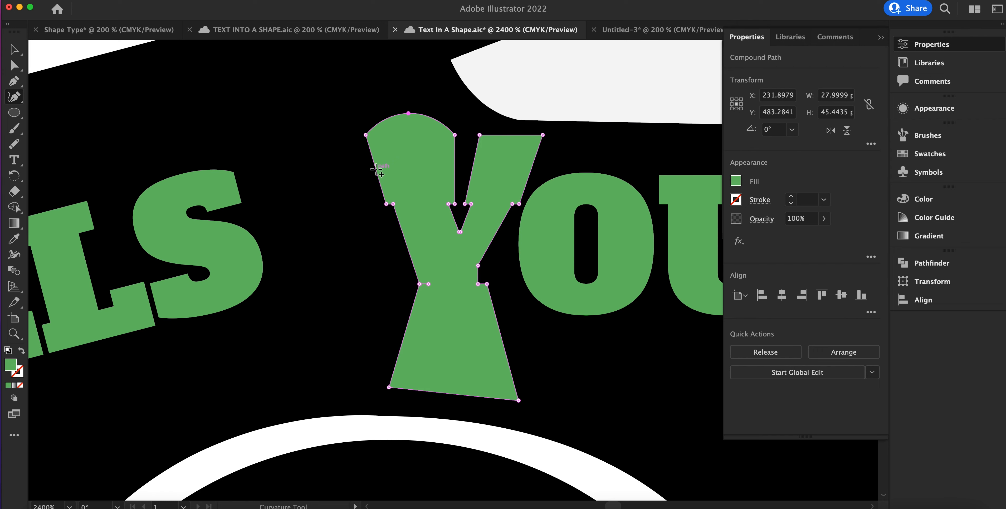
# Step: Bow the Y's left edge and right arm top with the Curvature Tool, and pull the right arm's direction handles to raise its inner corner
pyautogui.moveTo(375, 166)
pyautogui.mouseDown()
pyautogui.moveTo(391, 165)
pyautogui.moveTo(362, 174)
pyautogui.moveTo(377, 174)
pyautogui.mouseUp()
pyautogui.moveTo(508, 134); pyautogui.dragTo(509, 124)
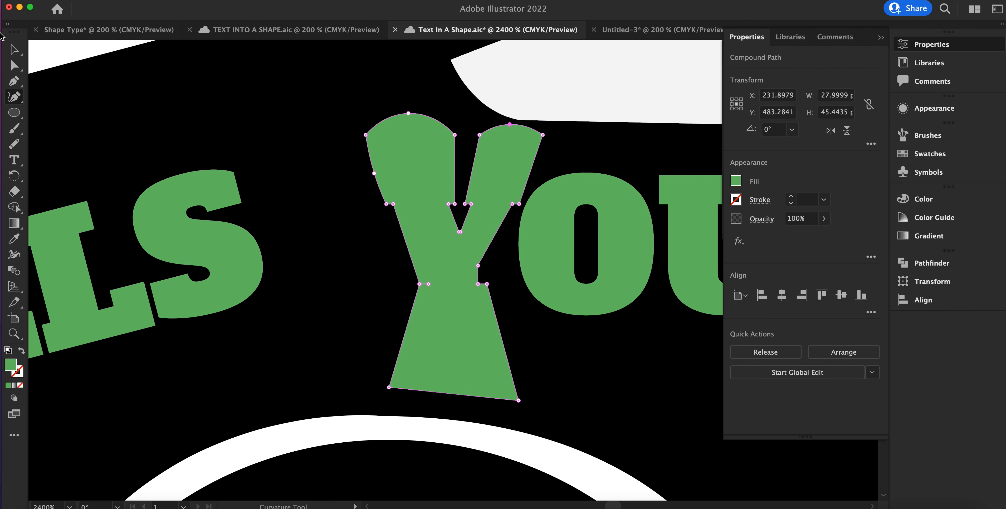
pyautogui.click(14, 66)
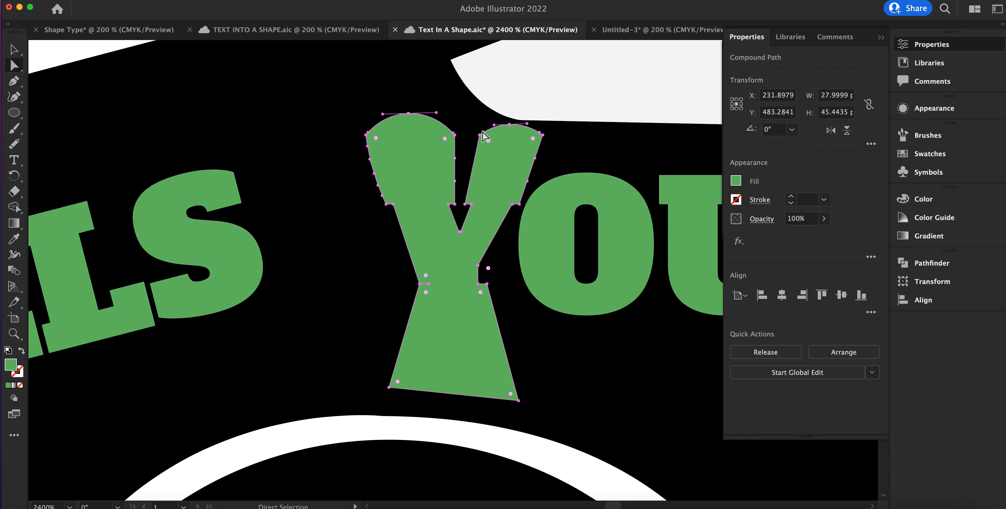
pyautogui.moveTo(484, 136); pyautogui.dragTo(510, 124)
pyautogui.click(510, 124)
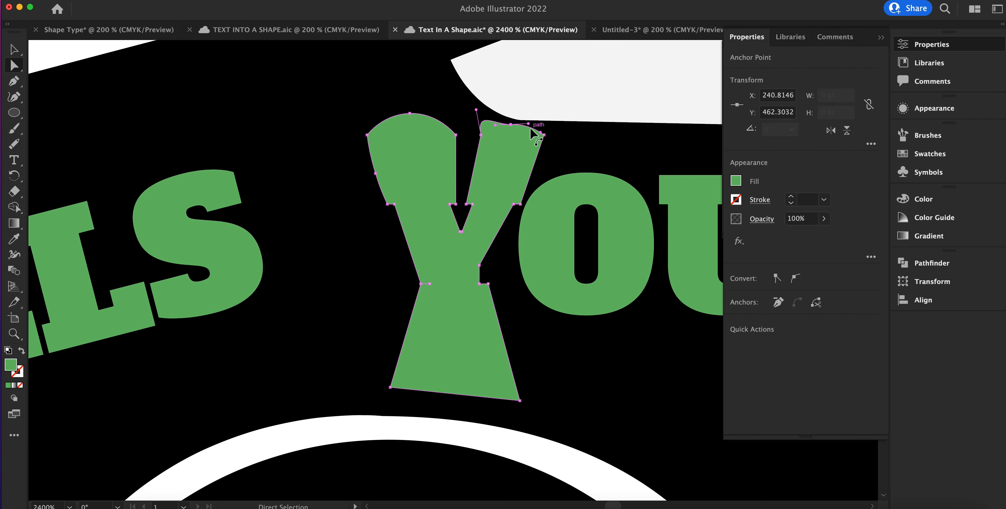
pyautogui.moveTo(530, 125); pyautogui.dragTo(531, 134)
pyautogui.moveTo(475, 109); pyautogui.dragTo(459, 88)
pyautogui.press('super+shift+a')
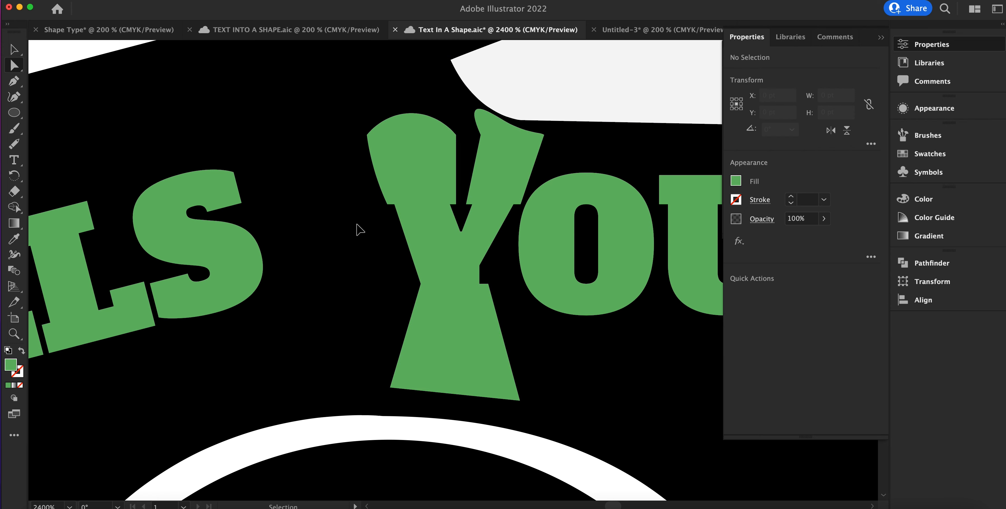
# Step: Hide Layers 2, 3 and 4 to view the green lettering on its own, and show them again
pyautogui.press('super+0')
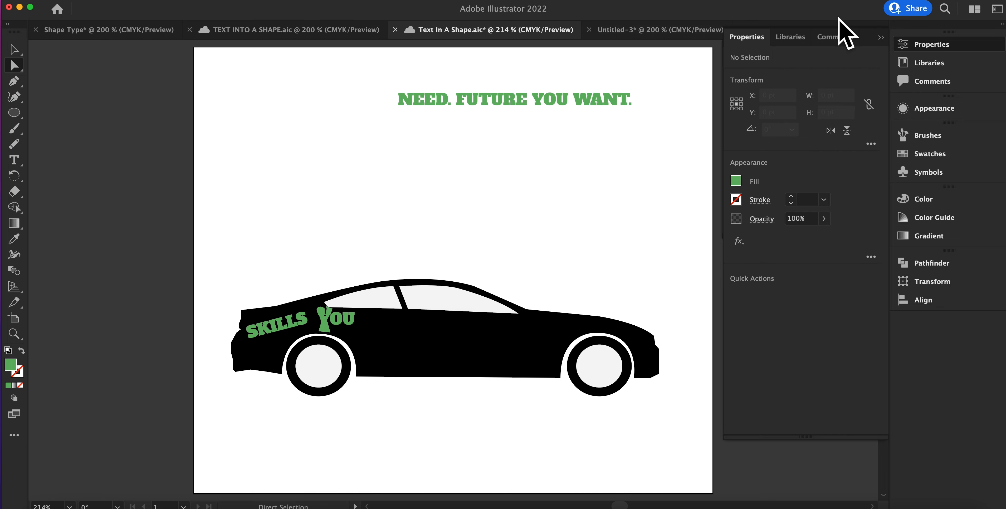
pyautogui.press('F7')
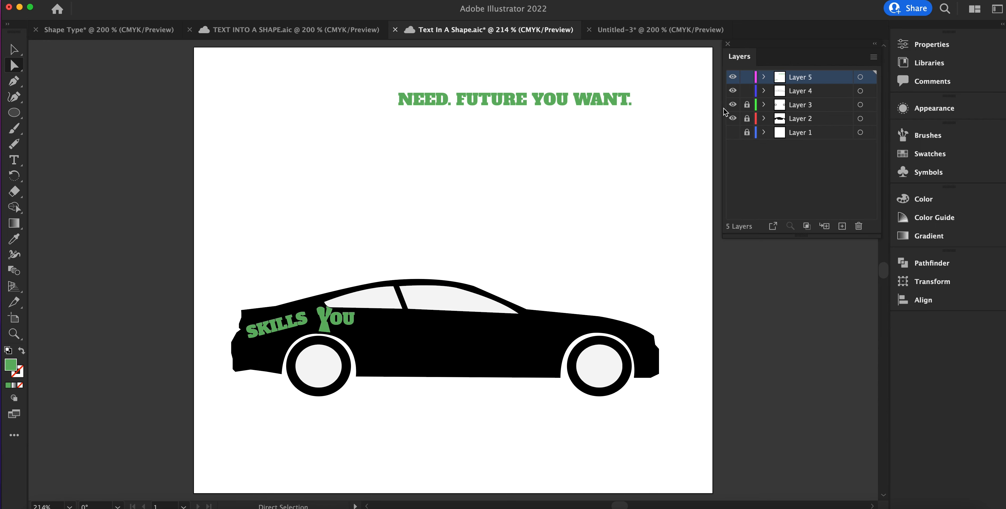
pyautogui.moveTo(732, 89); pyautogui.dragTo(735, 127)
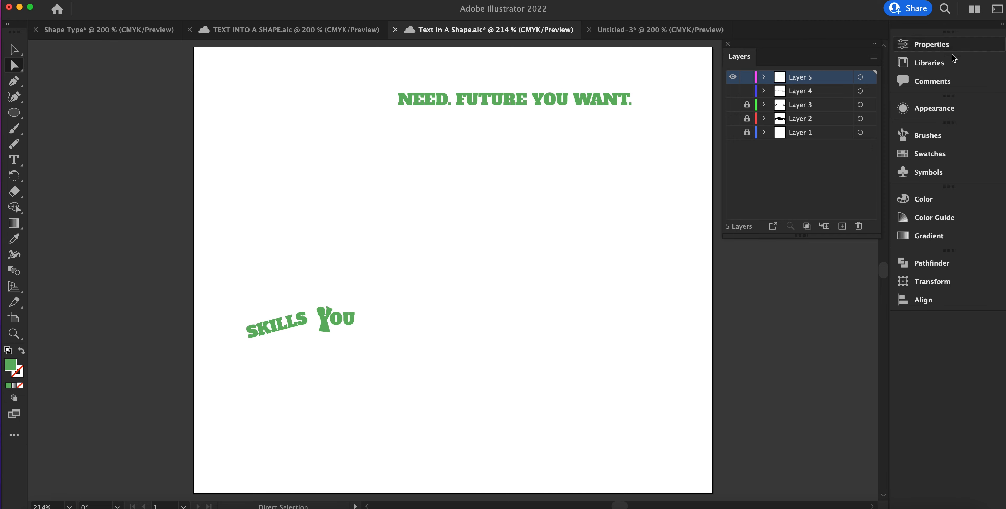
pyautogui.click(732, 91)
pyautogui.click(733, 104)
pyautogui.click(733, 118)
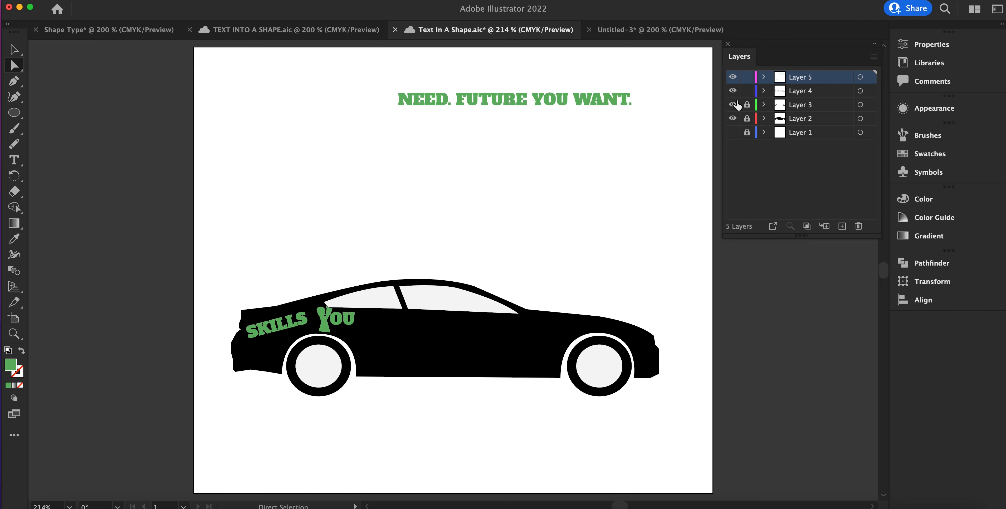
# Step: Hide the wheels on Layer 3 and unlock Layers 1, 2 and 3
pyautogui.click(734, 104)
pyautogui.click(746, 104)
pyautogui.click(746, 119)
pyautogui.click(747, 135)
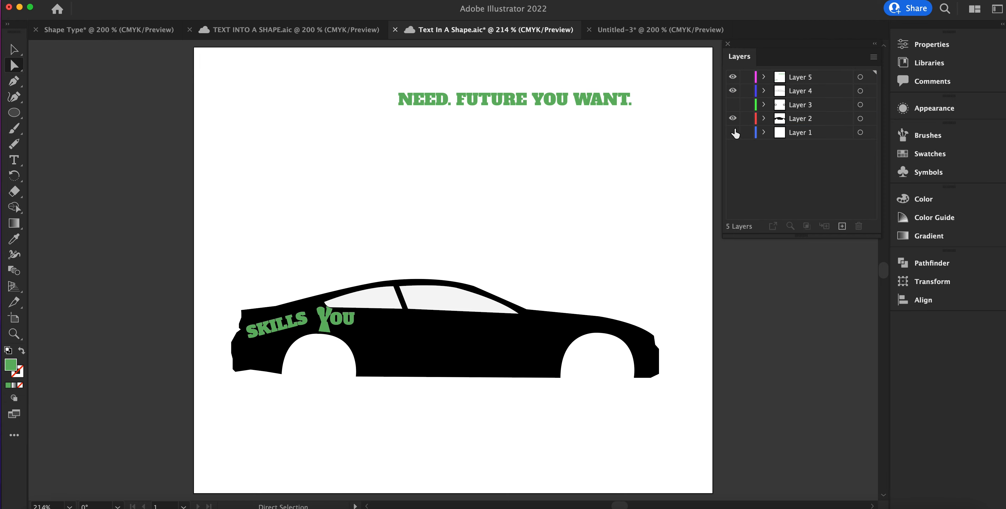
# Step: View the car photo on Layer 1 by itself, and leave only the wheels on Layer 3 visible
pyautogui.click(733, 120)
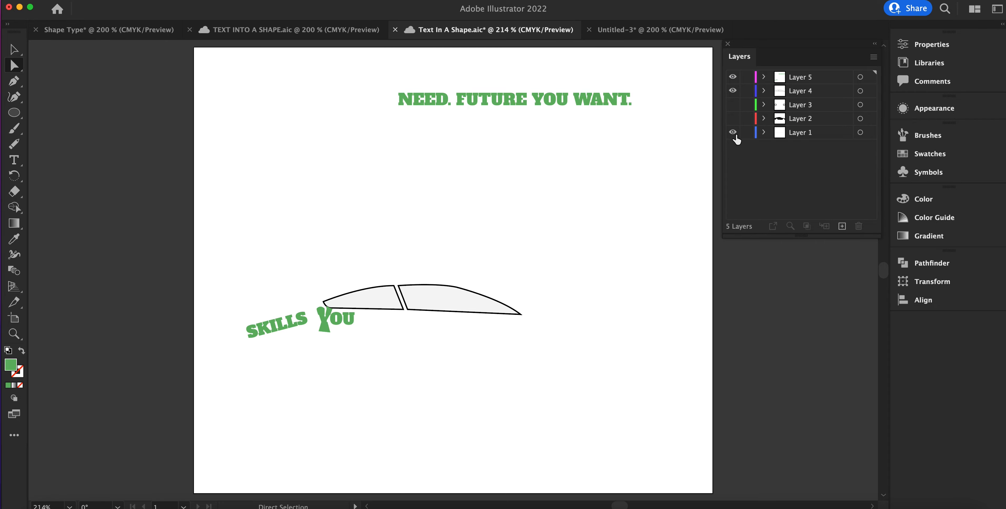
pyautogui.click(734, 79)
pyautogui.click(734, 92)
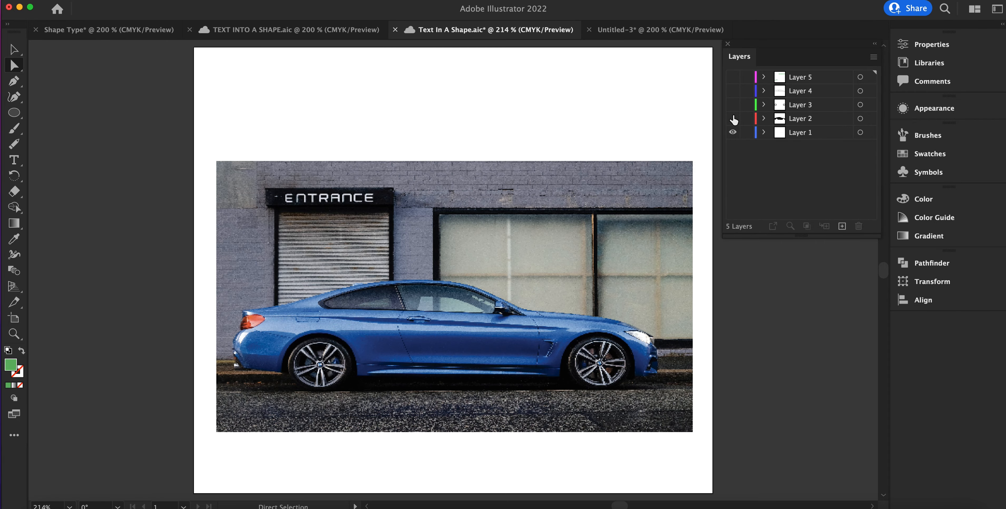
pyautogui.click(732, 104)
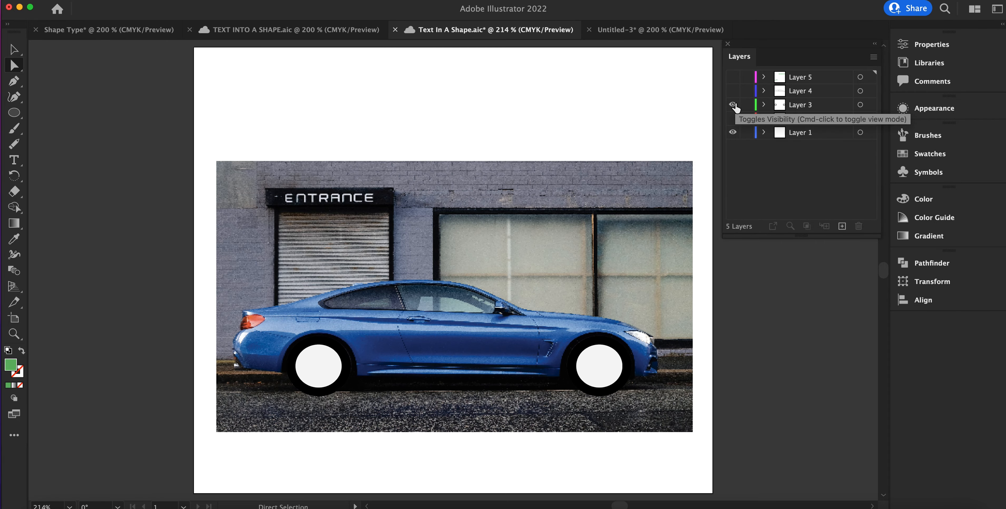
pyautogui.click(732, 132)
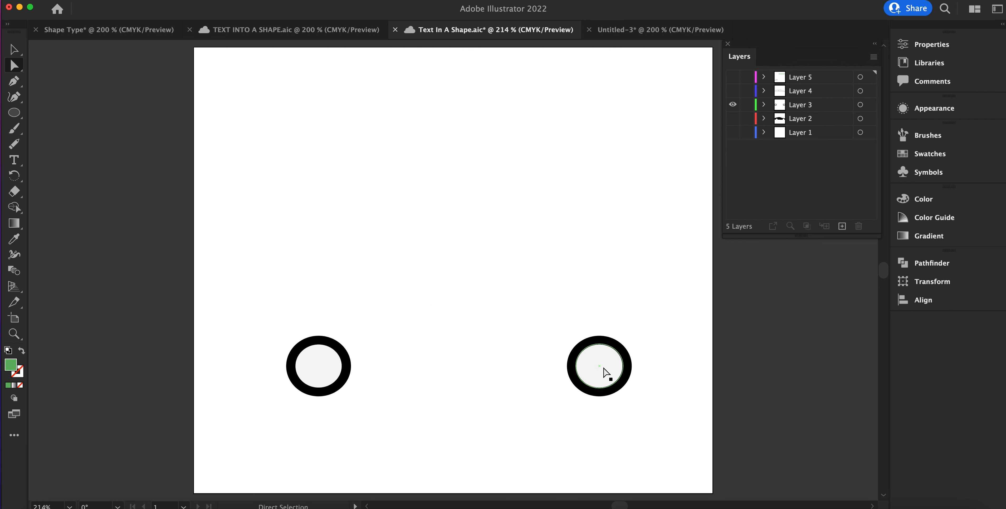
# Step: Add a new layer with all others hidden, and draw a green circle in the upper middle of the artboard
pyautogui.click(13, 116)
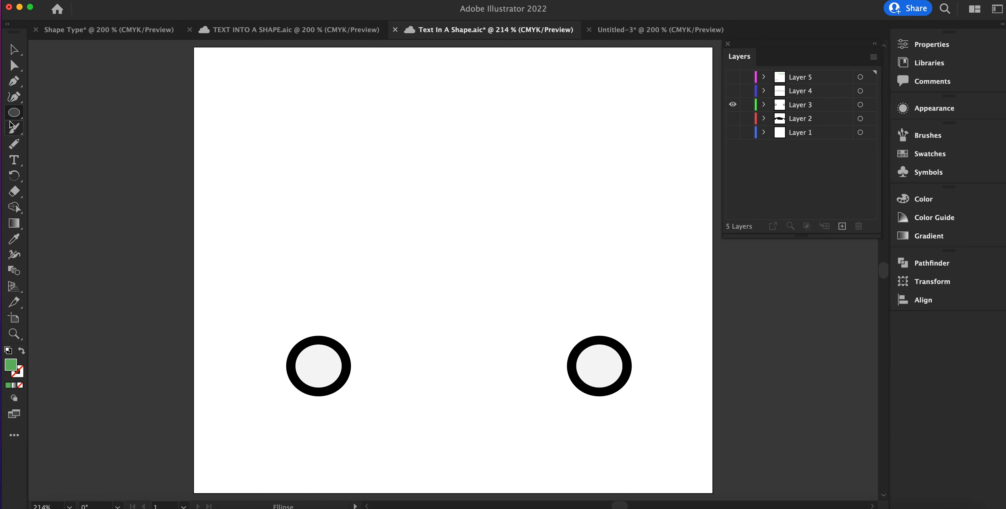
pyautogui.click(15, 113)
pyautogui.click(311, 136)
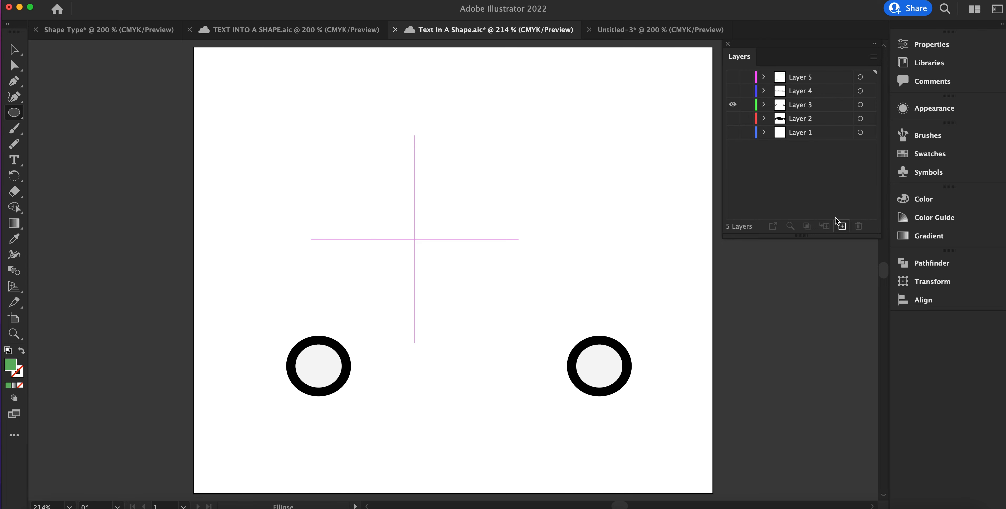
pyautogui.click(841, 226)
pyautogui.click(732, 118)
pyautogui.moveTo(393, 135); pyautogui.dragTo(486, 226)
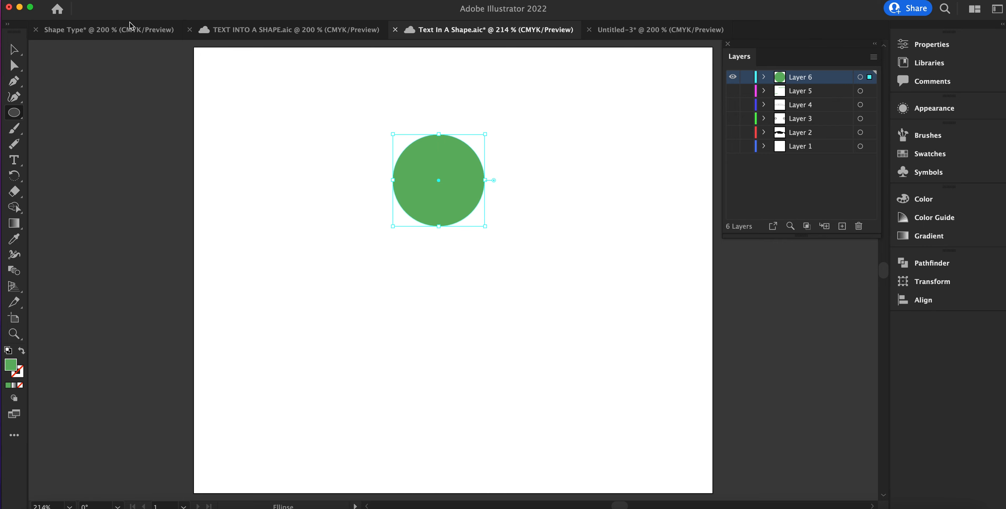
# Step: Paste a copy of the green circle in front and shrink it about its centre to about 119 pt
pyautogui.click(14, 49)
pyautogui.click(99, 1)
pyautogui.click(107, 46)
pyautogui.click(98, 1)
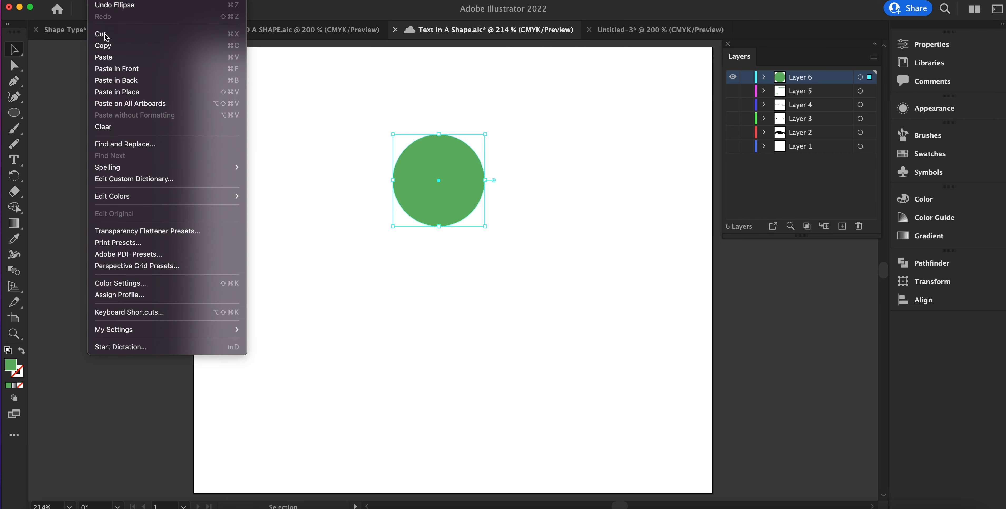
pyautogui.click(117, 68)
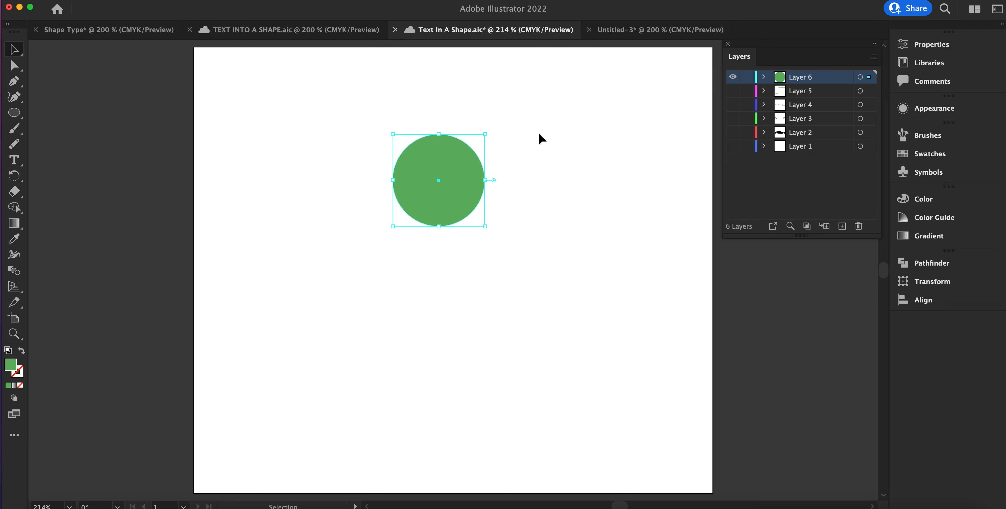
pyautogui.moveTo(484, 134); pyautogui.dragTo(453, 169)
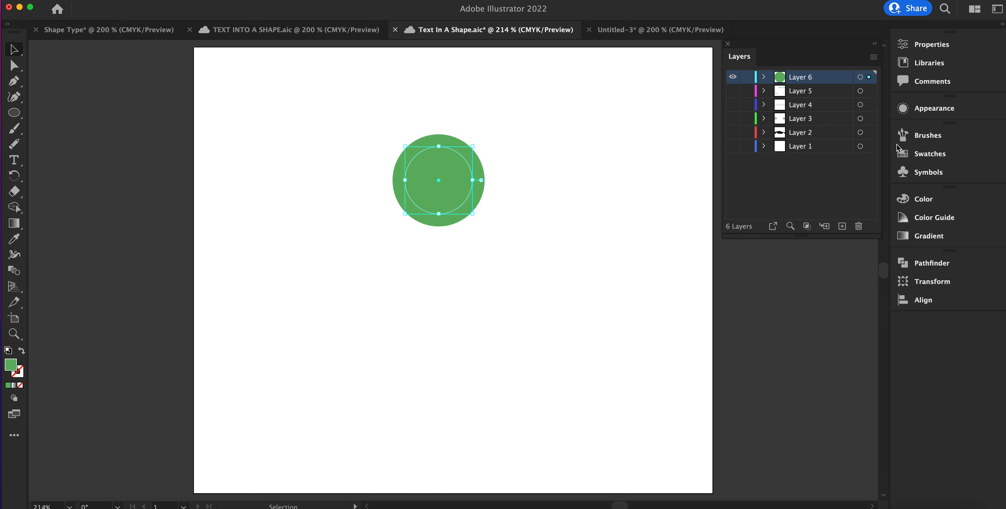
# Step: Fill the smaller inner circle with white to form a green ring, and deselect it
pyautogui.click(930, 44)
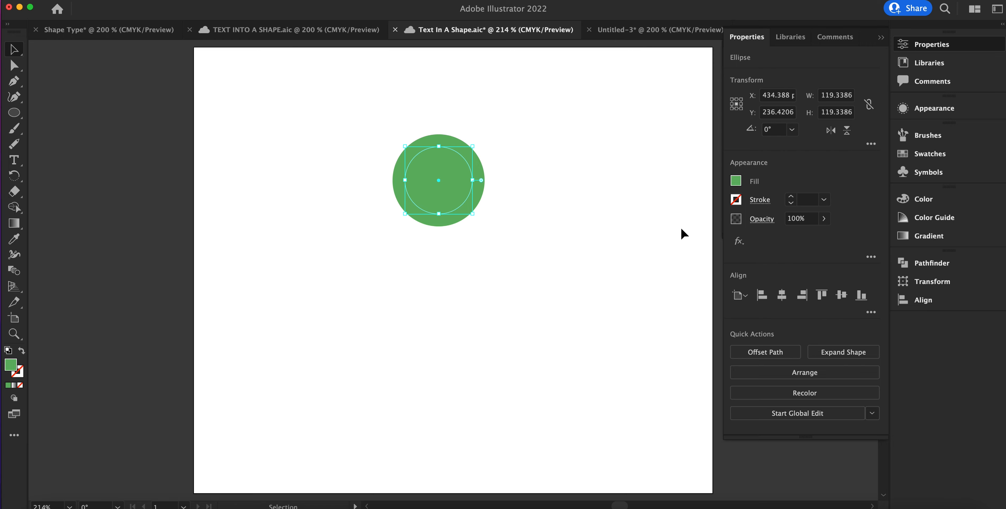
pyautogui.click(736, 181)
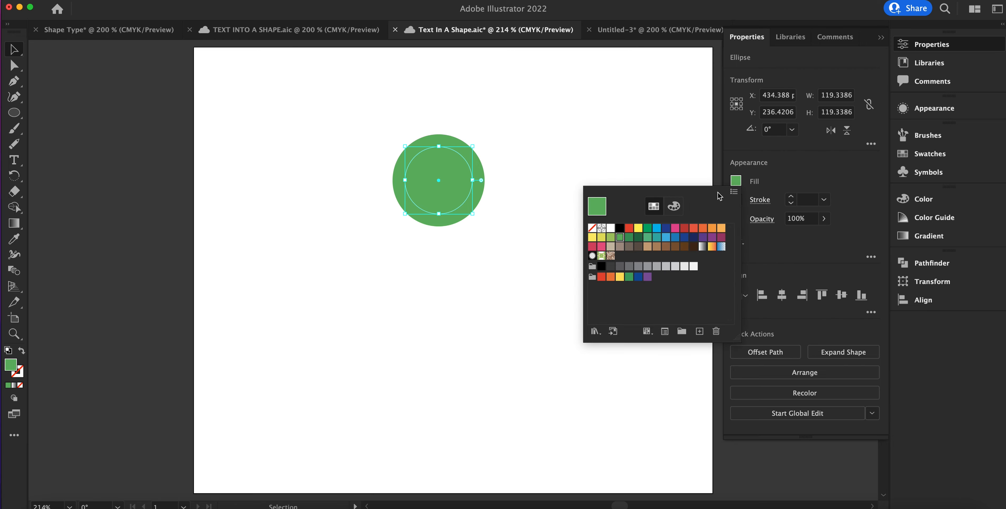
pyautogui.click(610, 227)
pyautogui.click(491, 288)
pyautogui.click(490, 288)
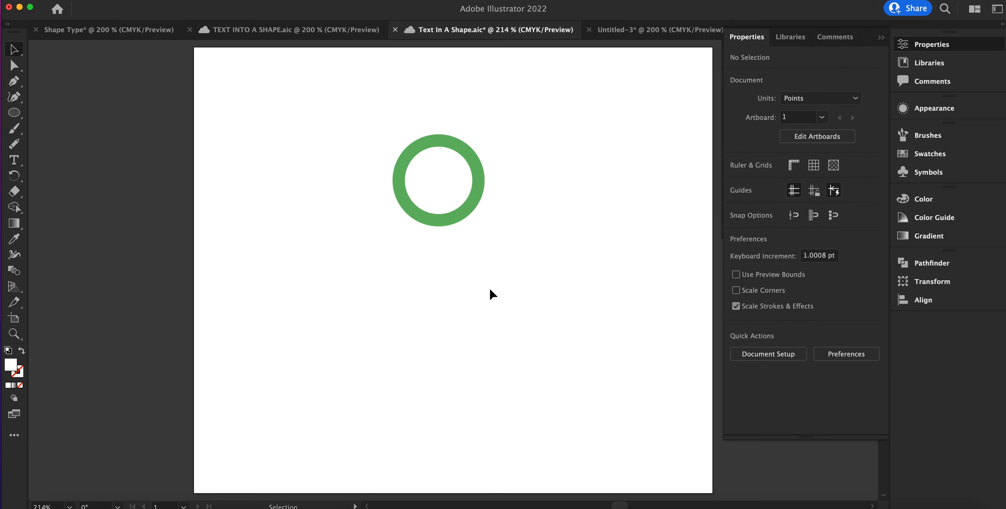